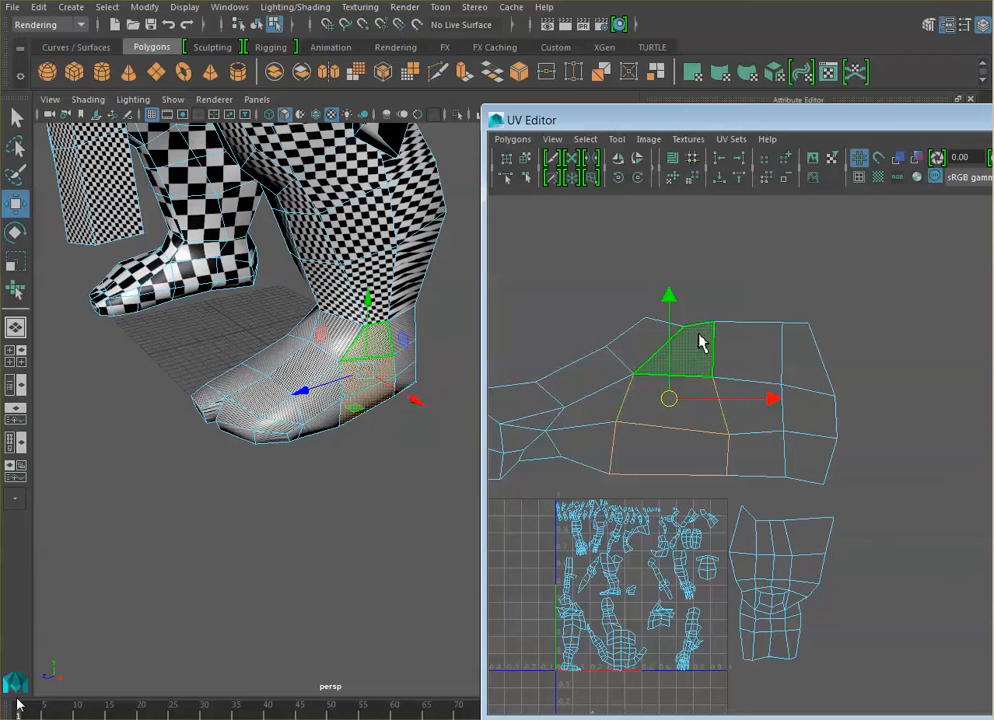
- Select a single face at the centre of the character's lower back and turn off the checker texture display
click(684, 420)
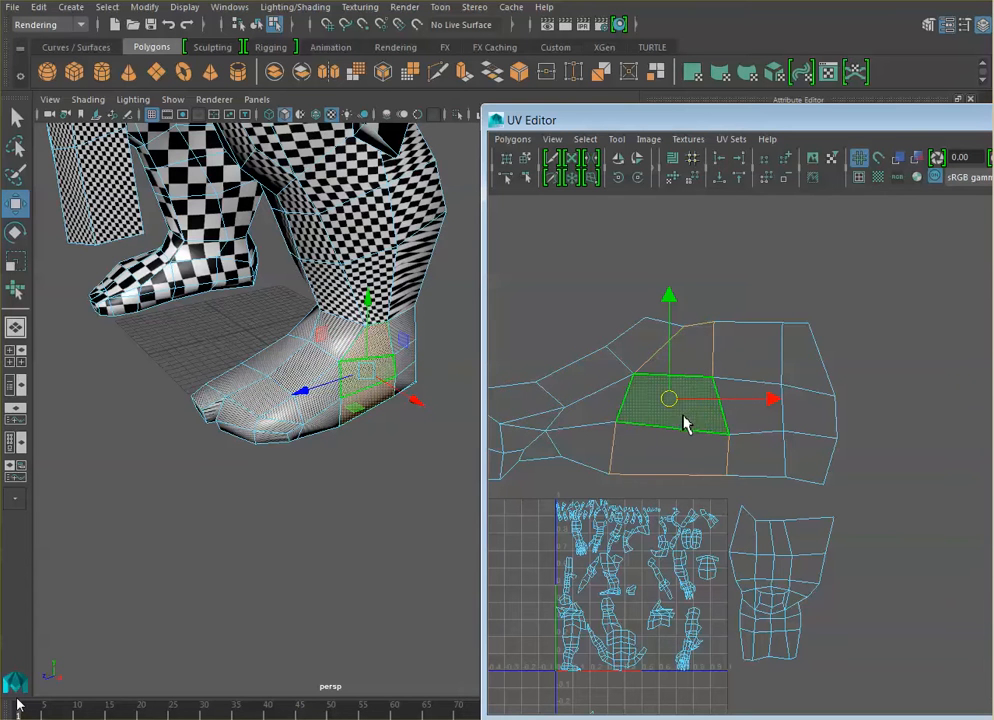
click(685, 328)
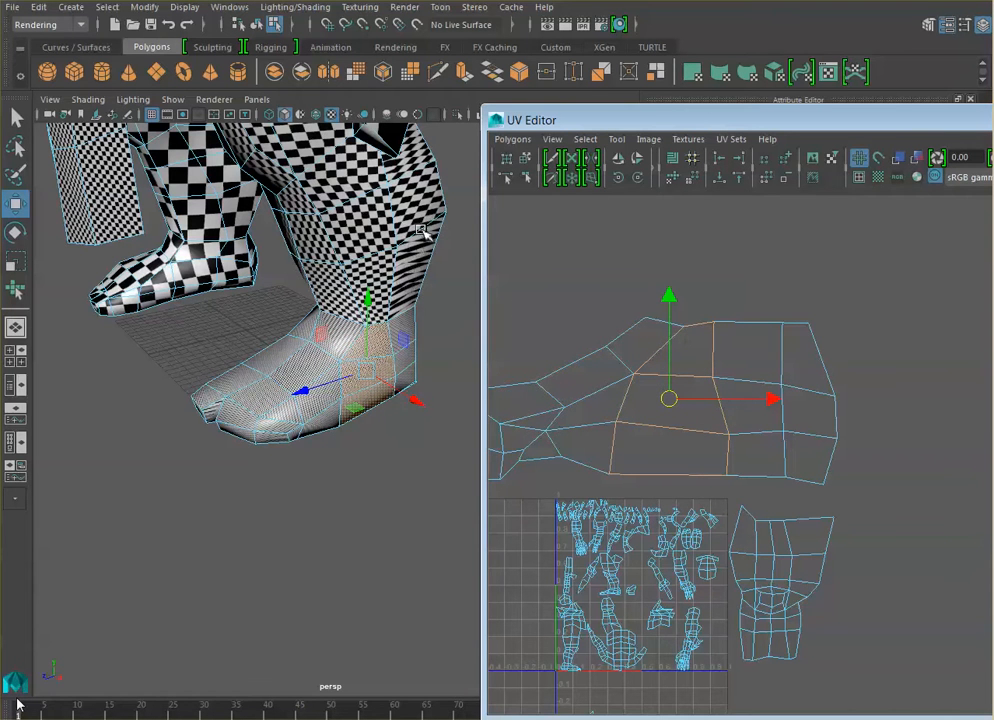
alt+middle_drag(422, 229, 373, 313)
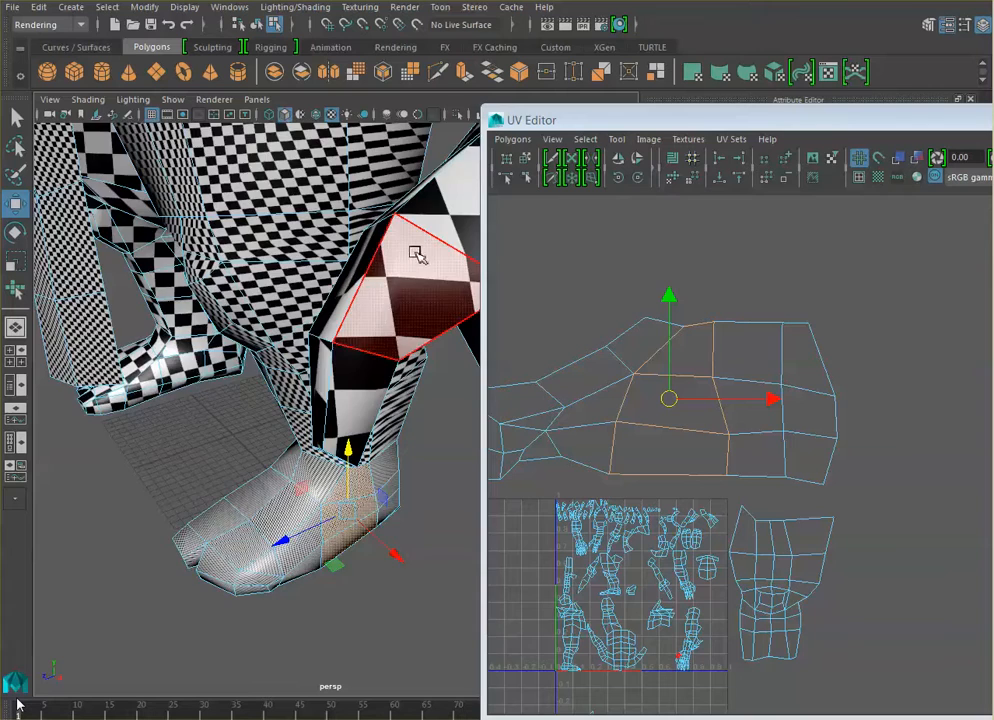
alt+drag(416, 254, 243, 246)
scroll(395, 233, down, 5)
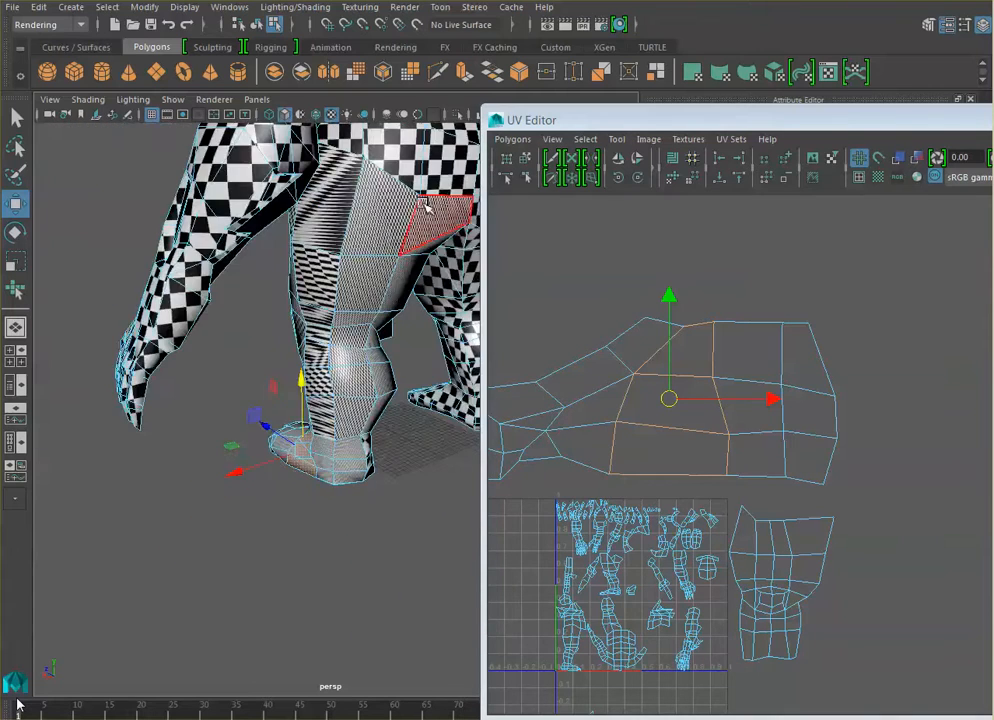
alt+middle_drag(428, 200, 307, 375)
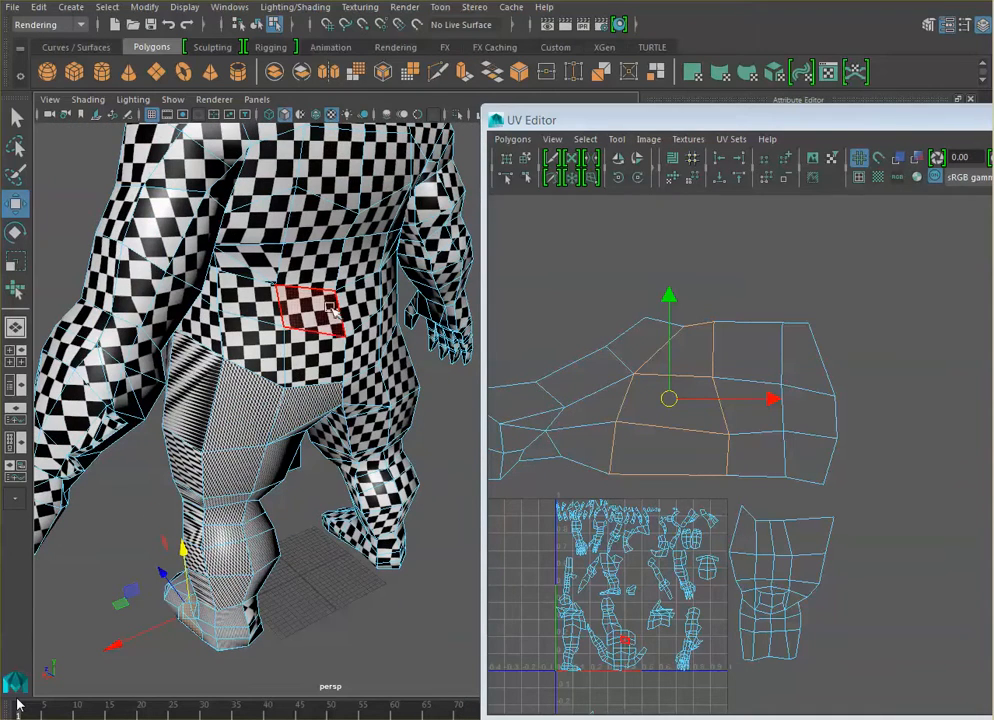
click(320, 343)
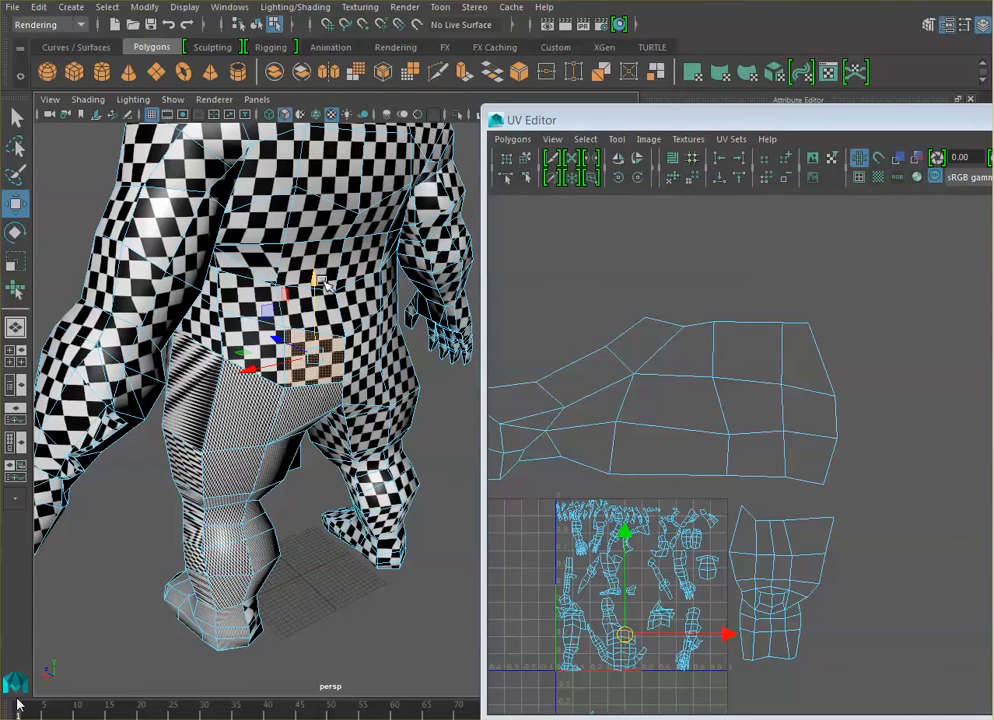
click(334, 116)
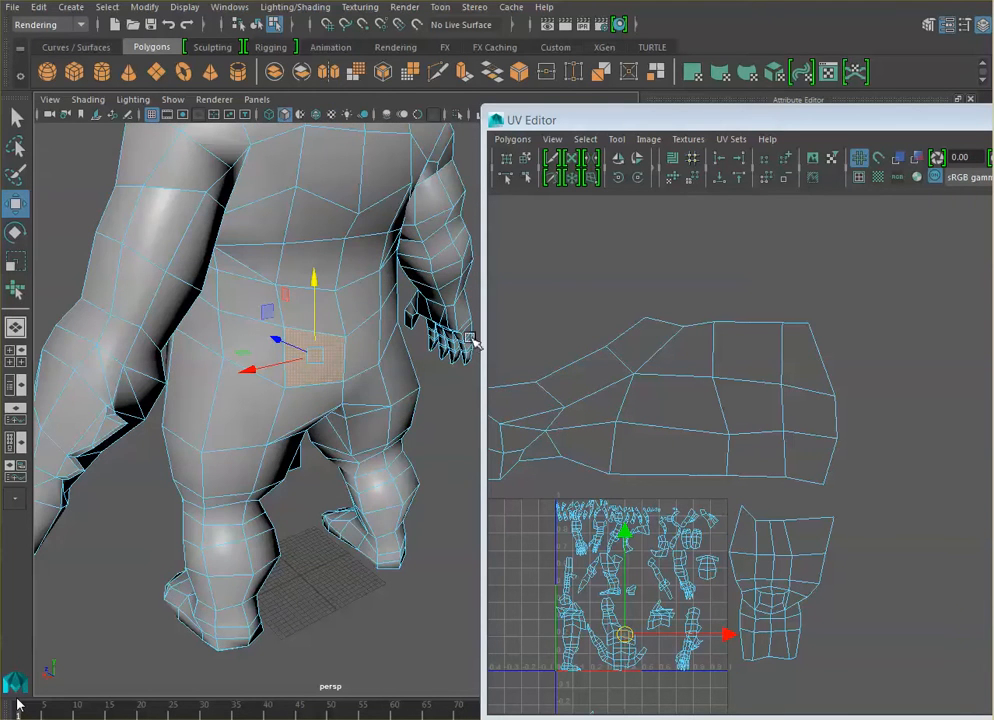
- Try to select the vertical face loop through two adjacent faces on the lower back
shift+click(330, 321)
shift+double_click(328, 316)
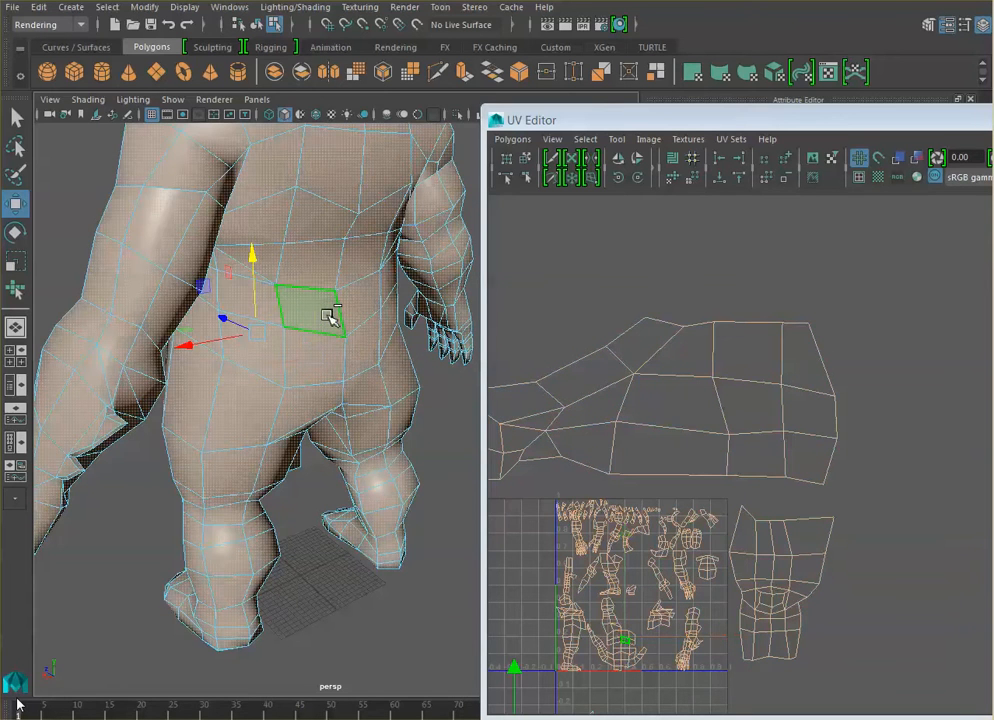
click(328, 316)
click(321, 356)
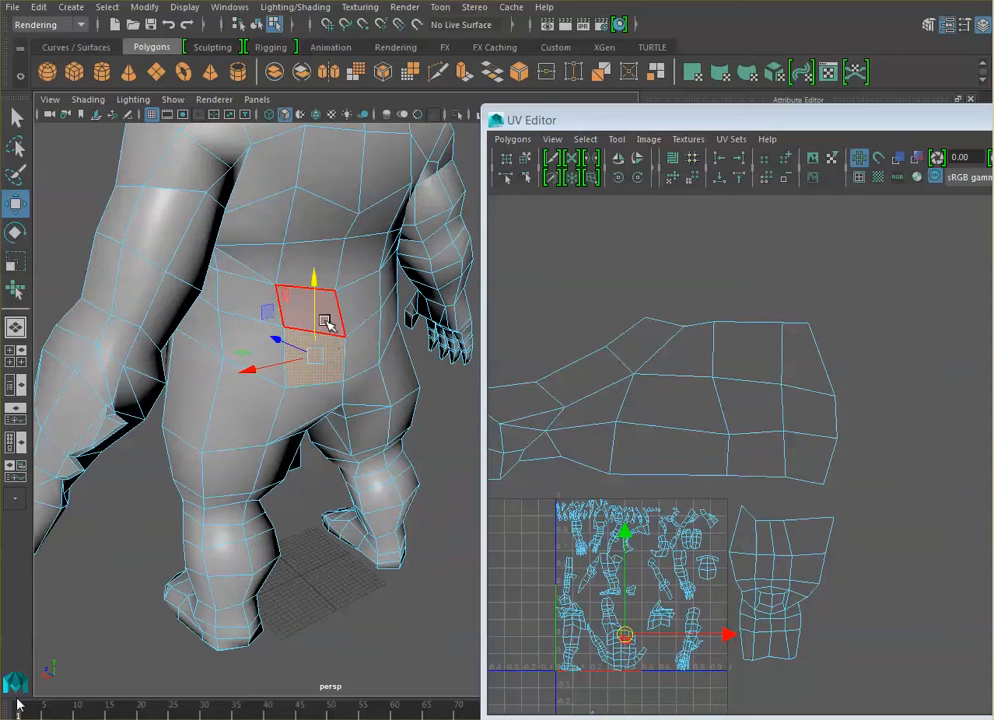
shift+click(327, 321)
shift+click(328, 320)
shift+click(328, 316)
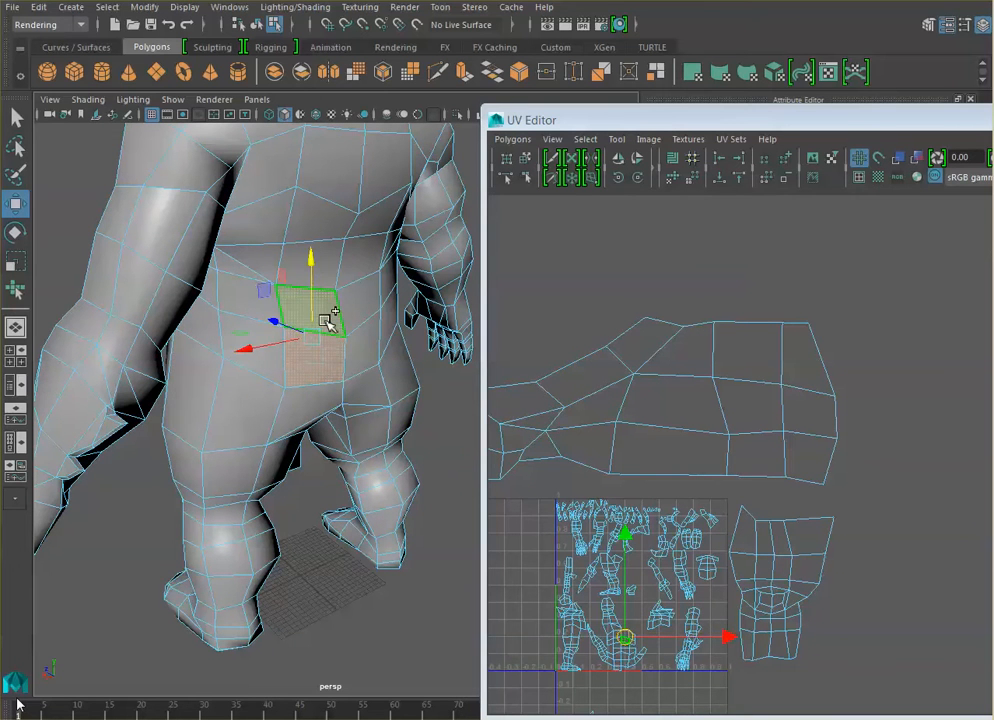
shift+double_click(328, 317)
click(323, 358)
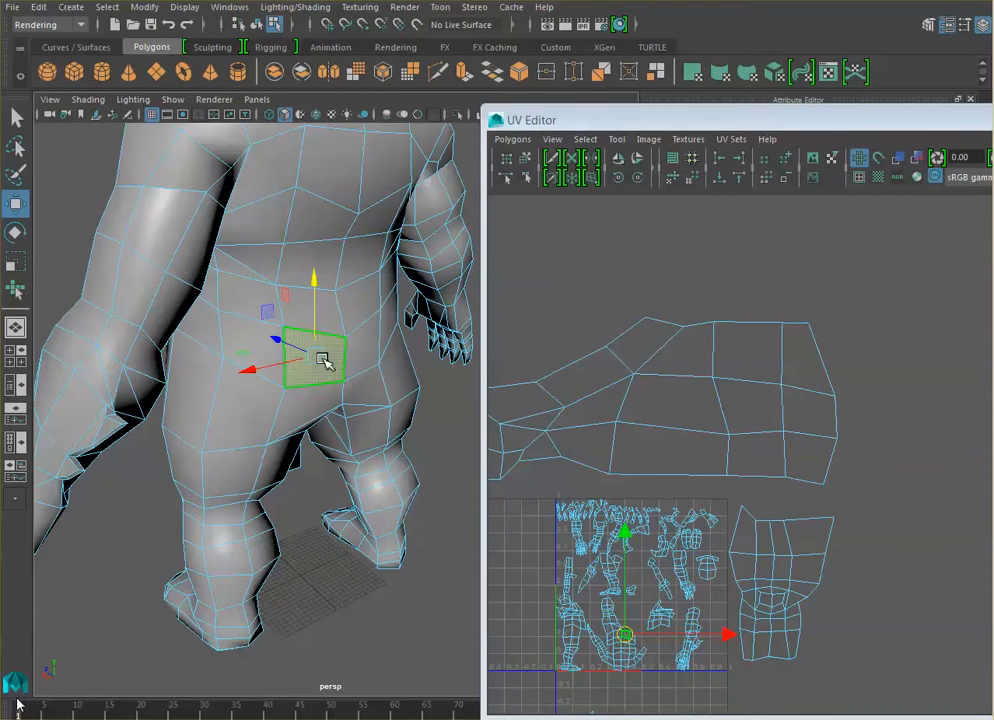
- Select the vertical face loop running up the middle of the character's back from two adjacent lower-back faces
ctrl+double_click(329, 319)
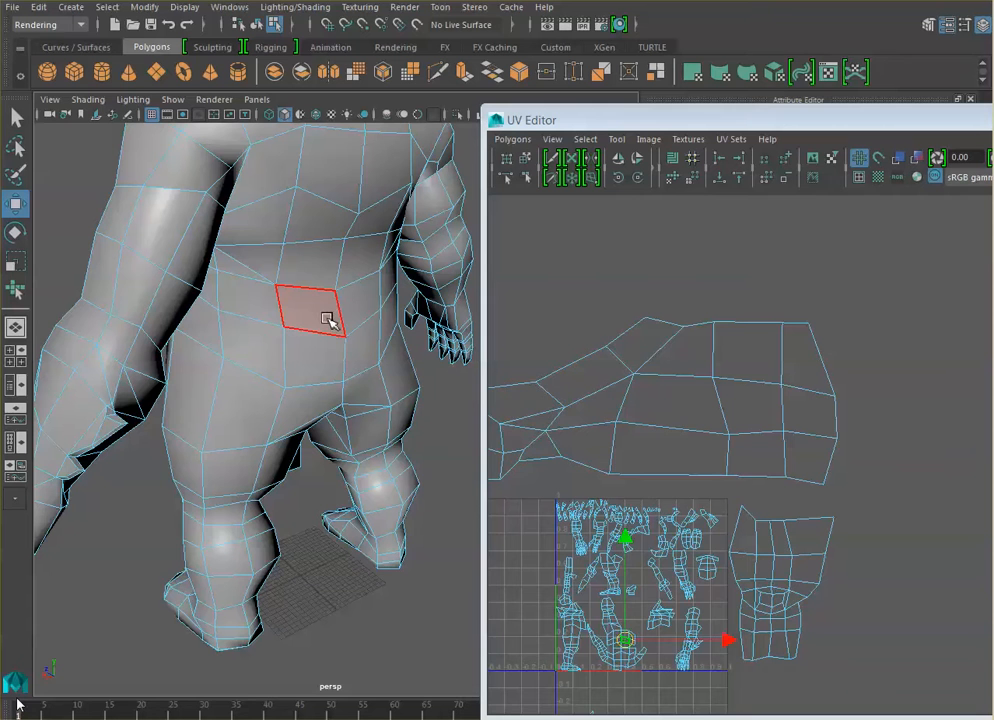
click(328, 318)
shift+double_click(329, 369)
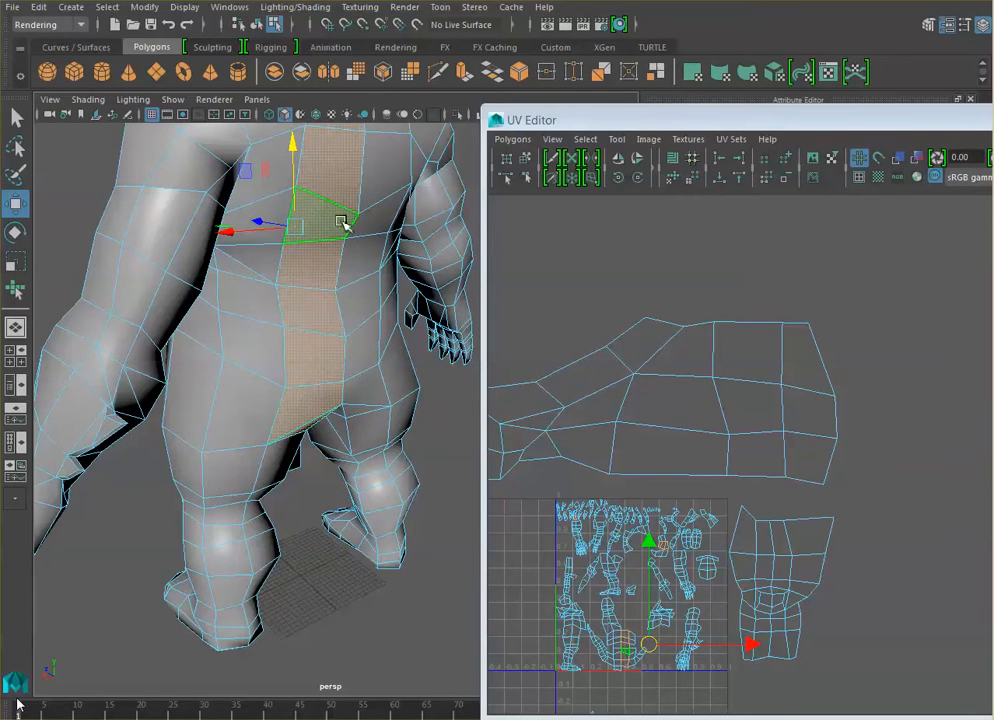
- Select the horizontal face loop running across the upper back and along both arms
scroll(341, 222, down, 5)
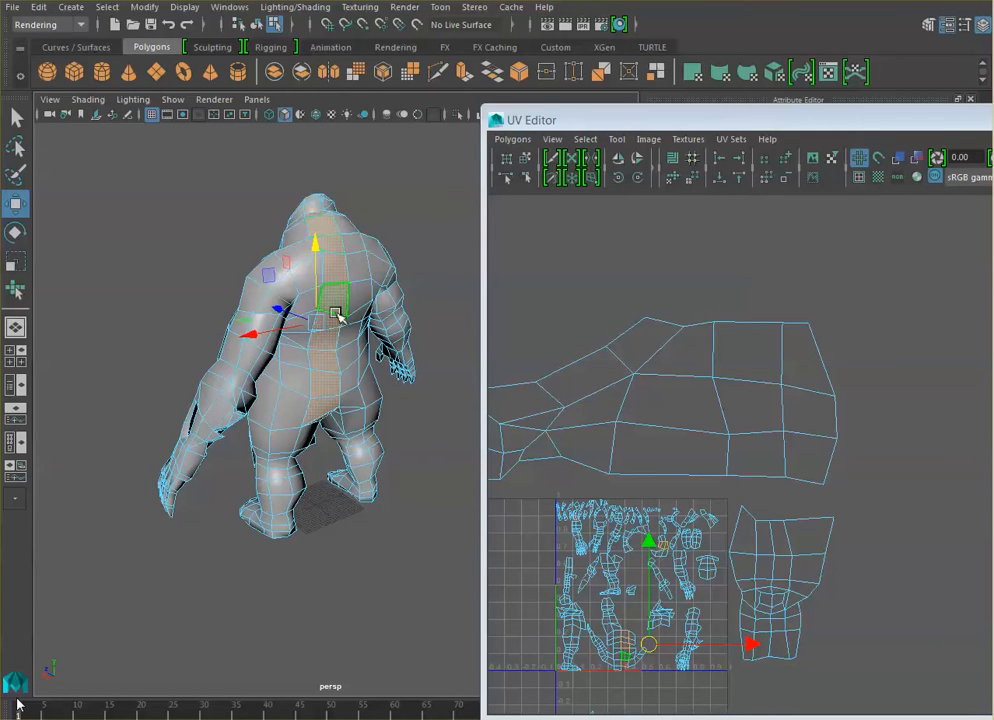
click(304, 277)
shift+double_click(337, 278)
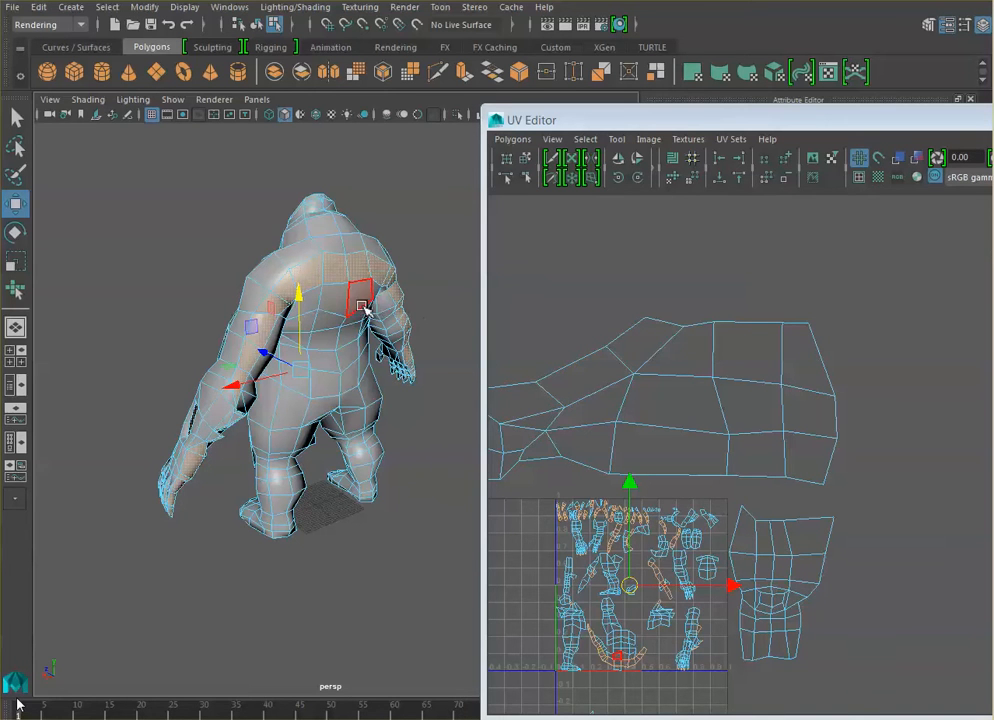
- Select the strip of faces along the outer side of the finger nearest the leg, from its tip up into the hand
alt+drag(360, 306, 328, 328)
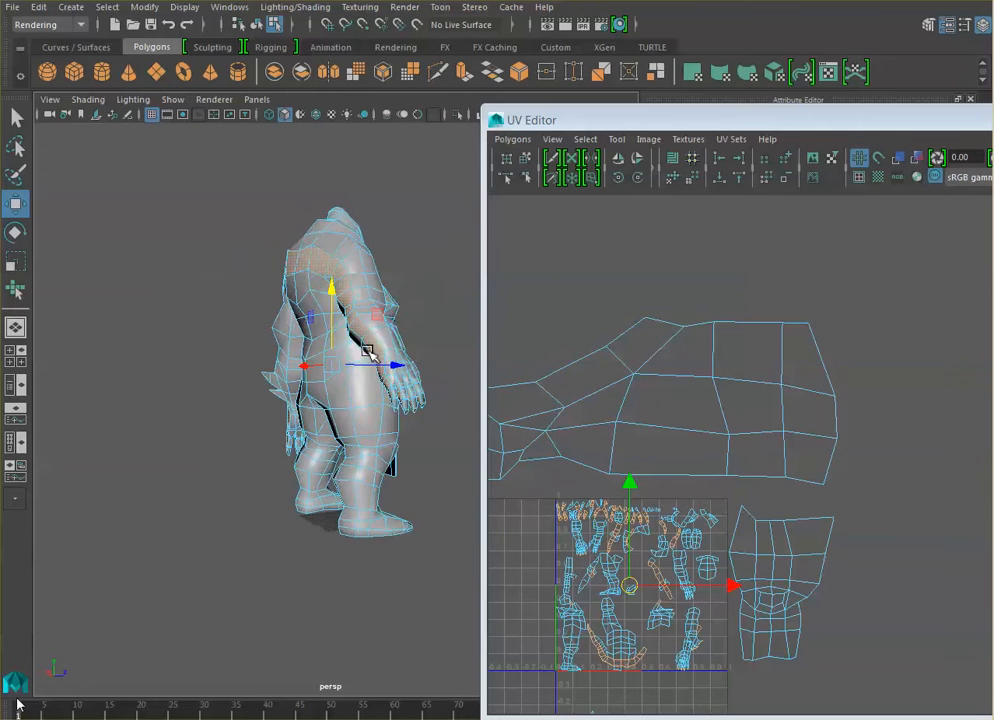
scroll(368, 350, up, 5)
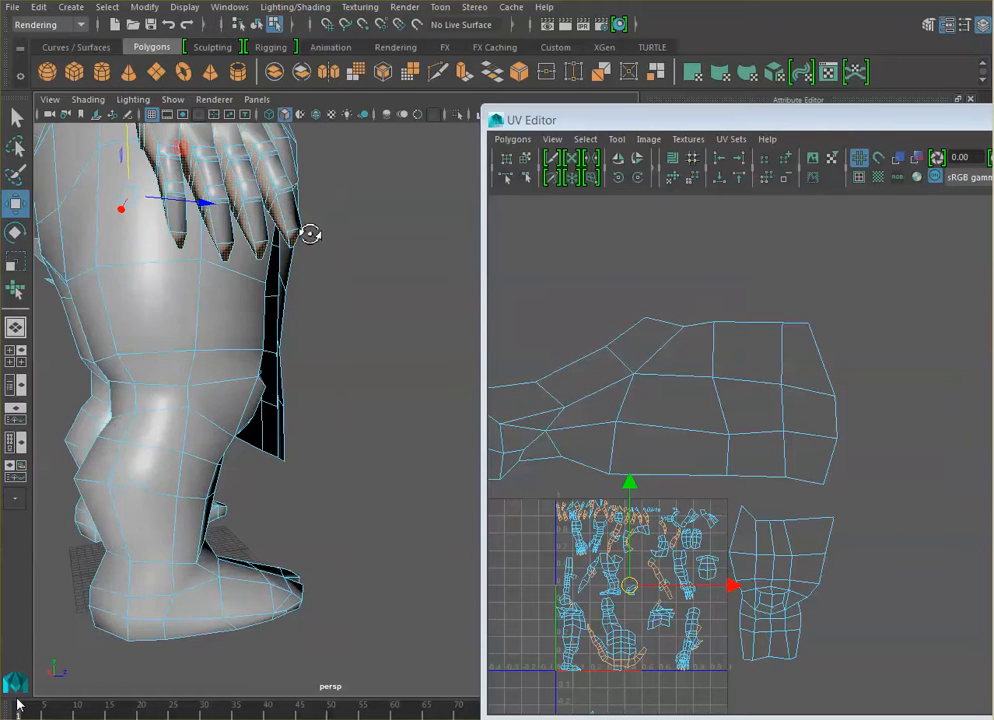
alt+drag(310, 234, 337, 287)
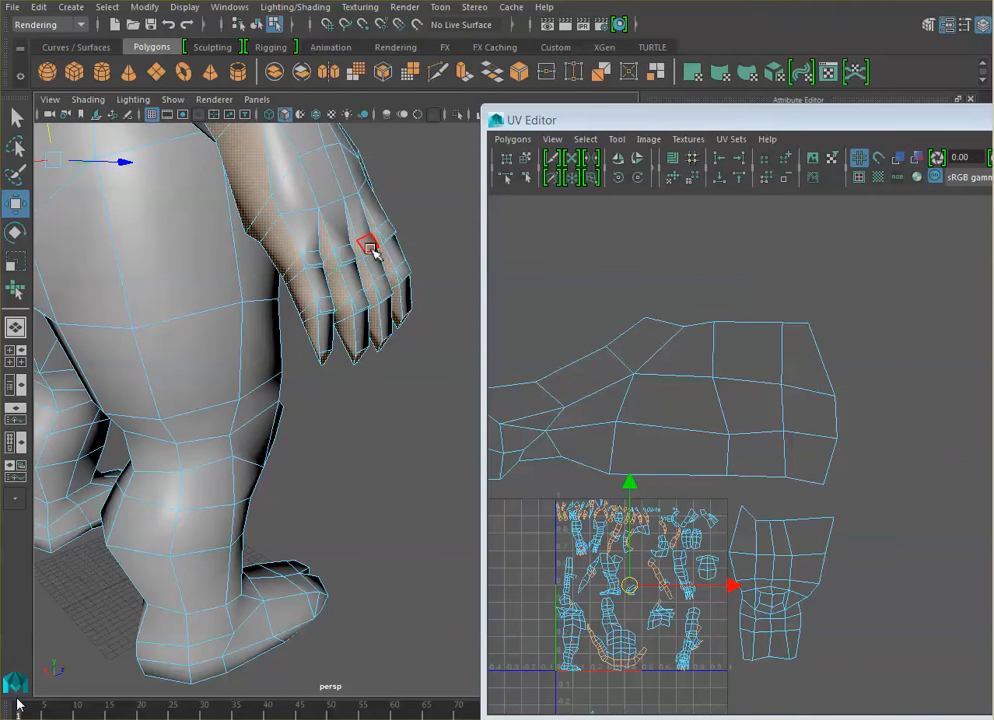
click(337, 286)
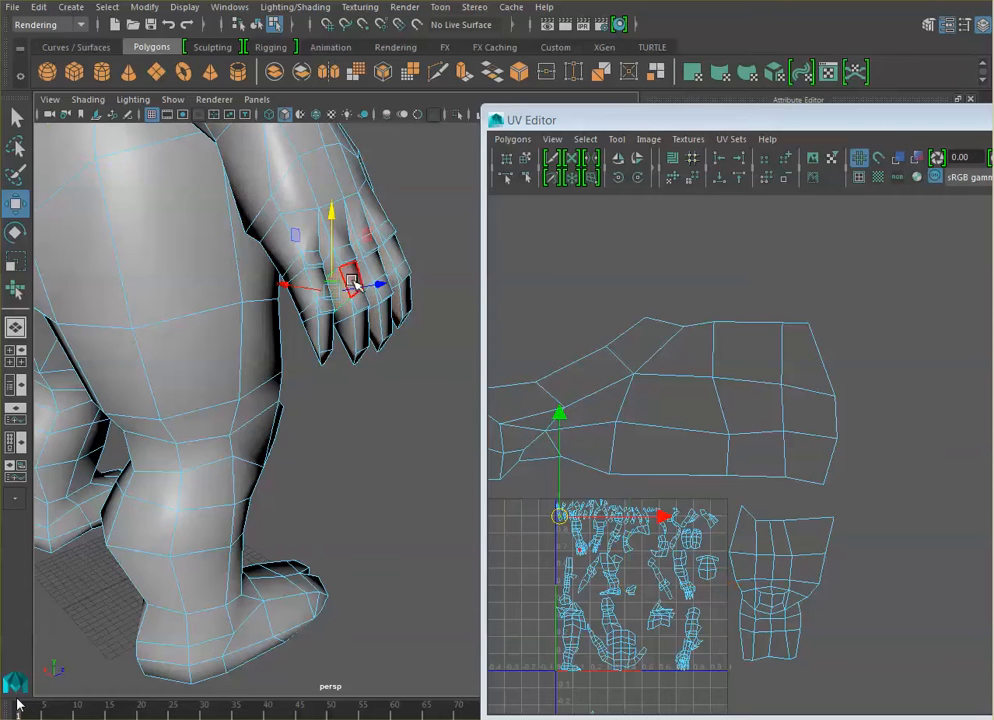
click(320, 313)
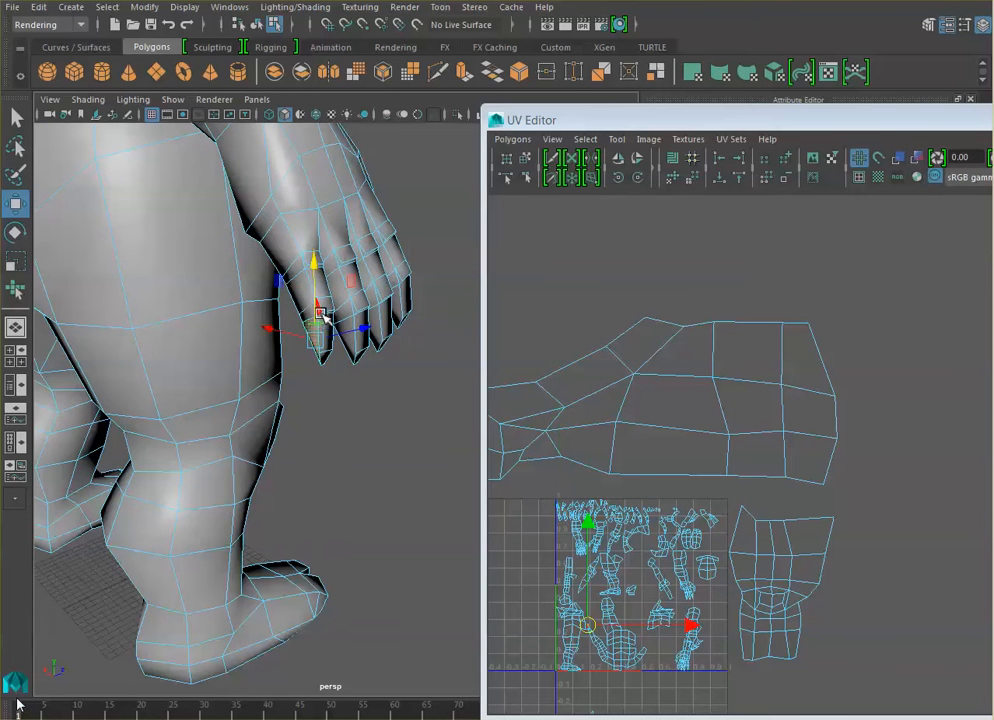
scroll(320, 322, up, 3)
click(298, 224)
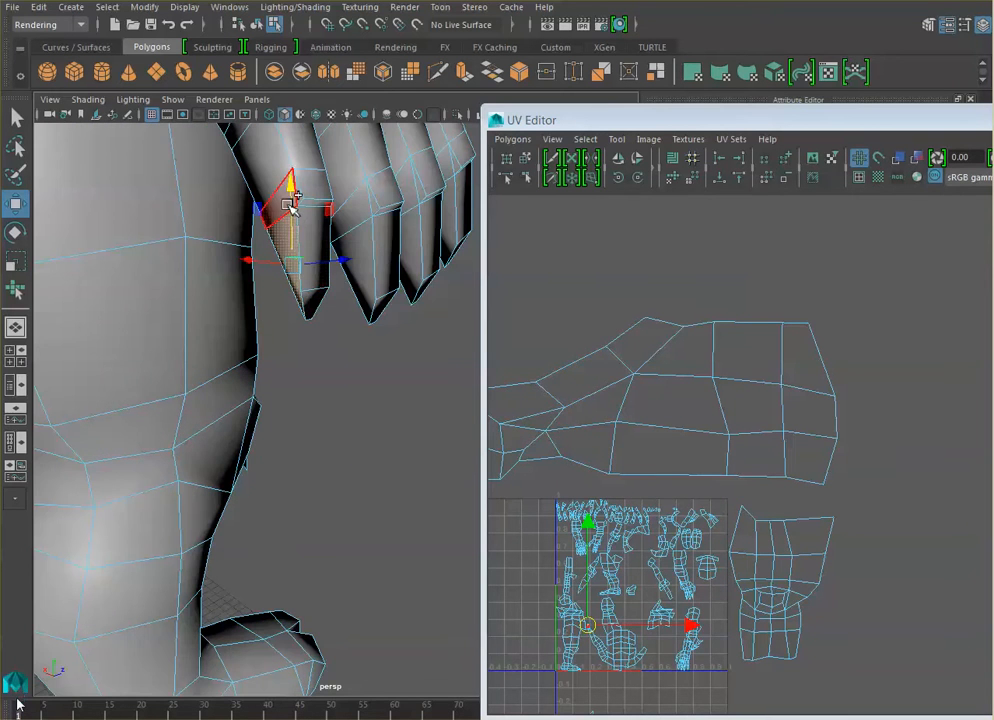
shift+click(277, 177)
alt+middle_drag(328, 157, 344, 258)
shift+click(292, 404)
shift+click(284, 355)
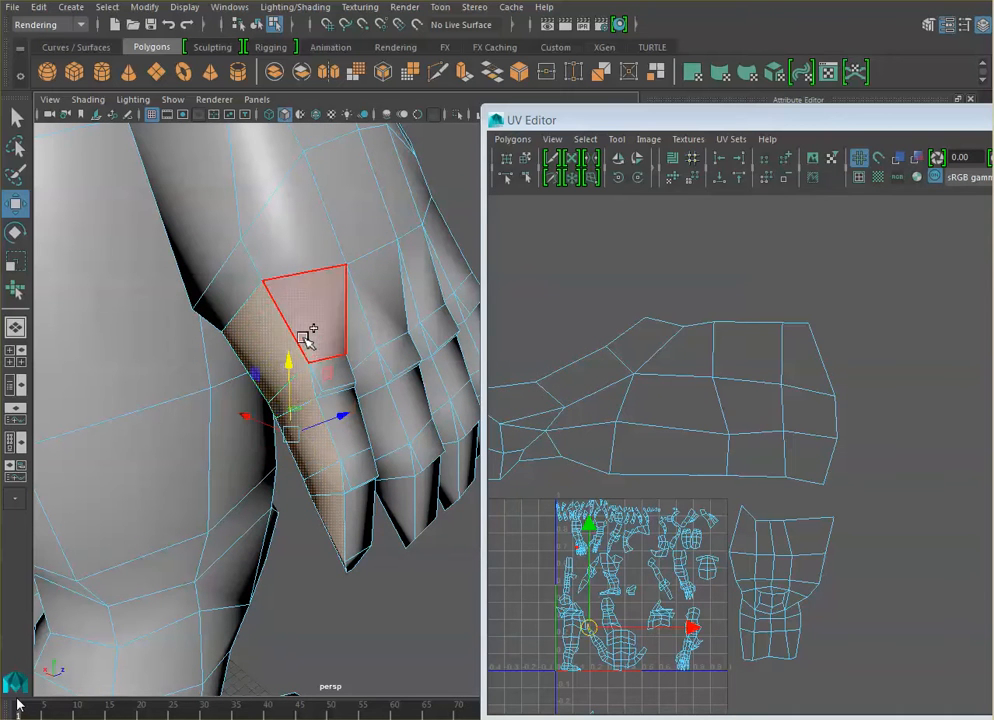
- Try to extend the finger selection with a face loop through the adjacent face on the back of the hand
shift+click(306, 338)
shift+click(305, 338)
shift+double_click(304, 338)
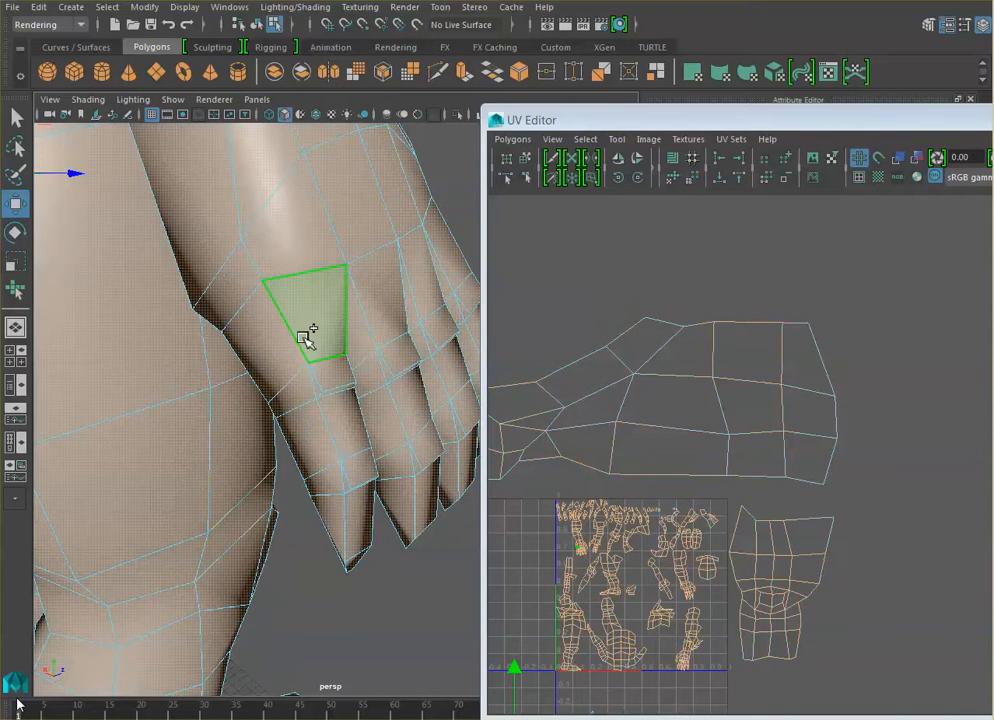
click(306, 338)
- Select the side, back-of-hand and knuckle faces at the base of the finger nearest the leg
click(274, 352)
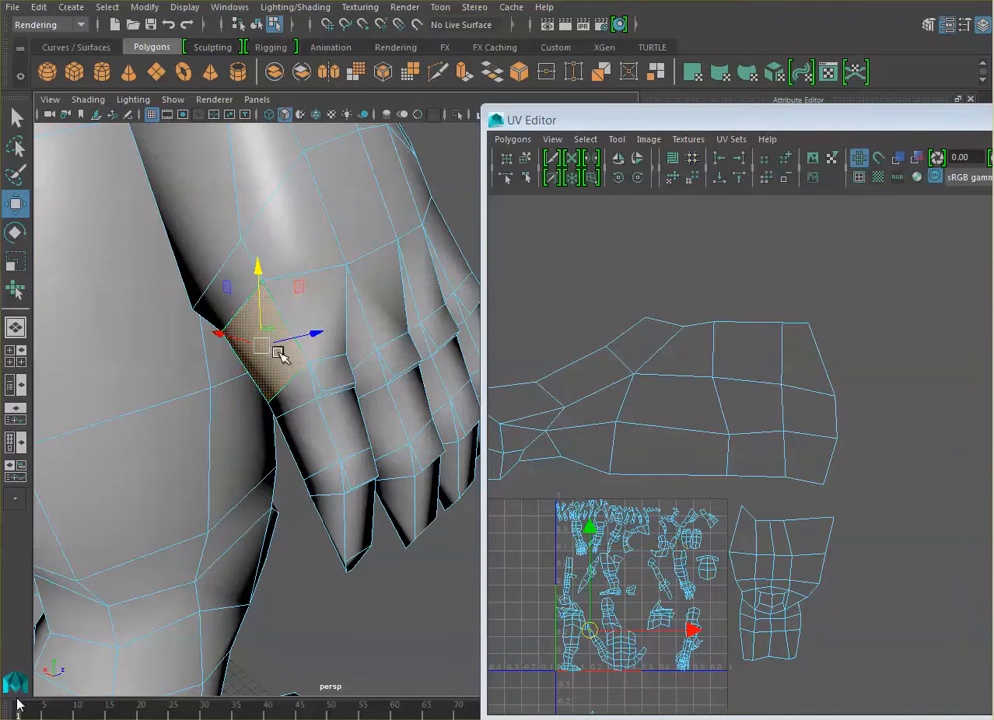
alt+drag(360, 320, 322, 313)
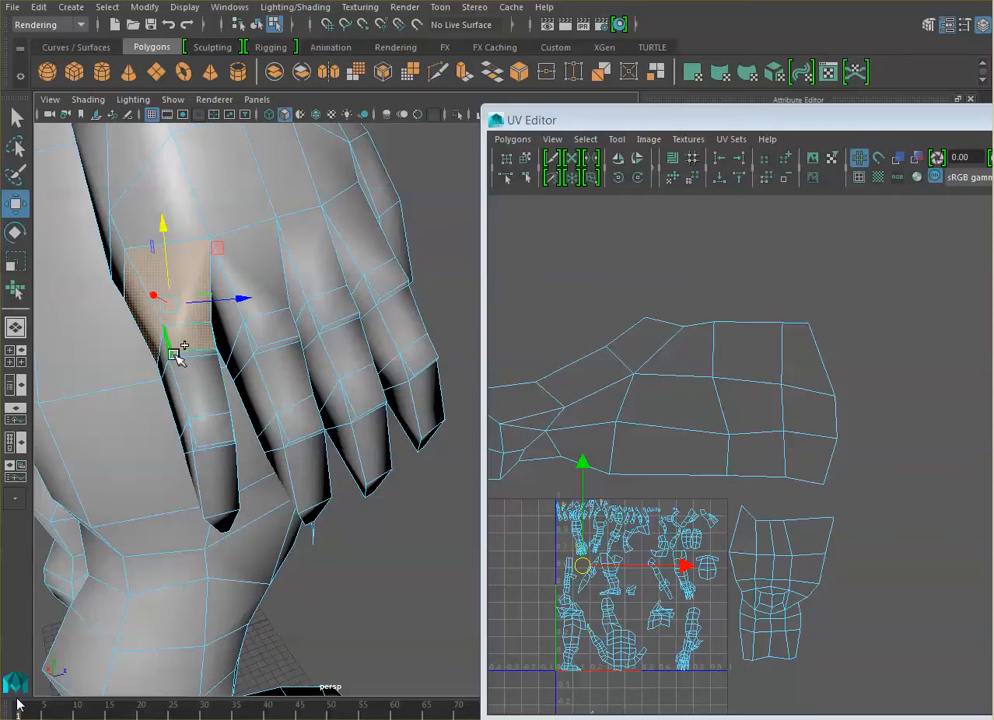
alt+drag(214, 391, 222, 382)
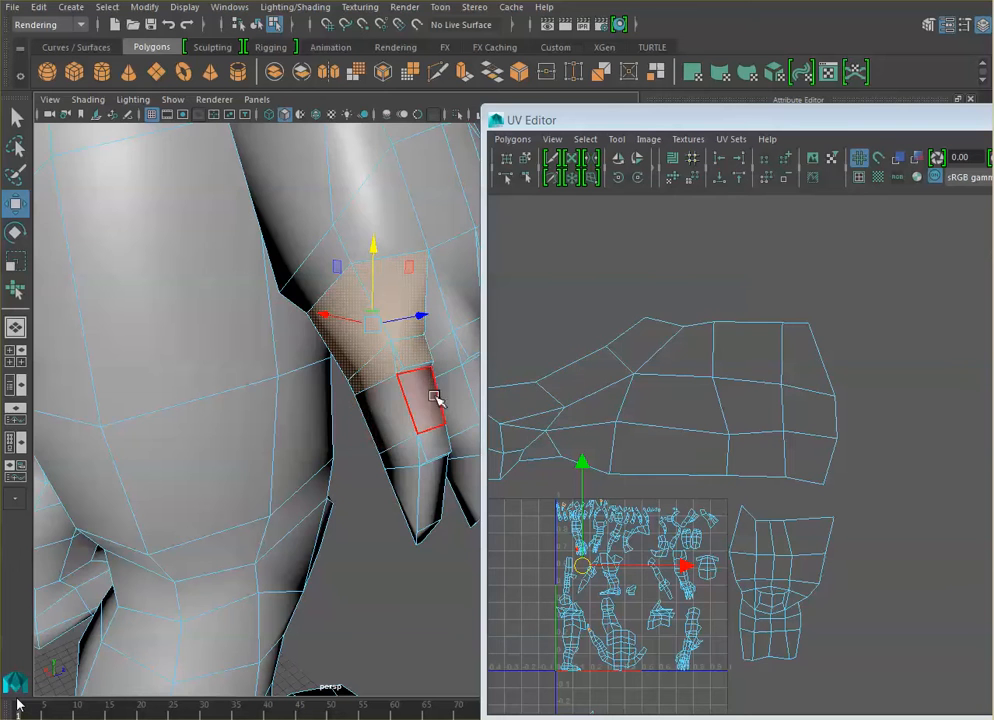
alt+drag(437, 406, 370, 418)
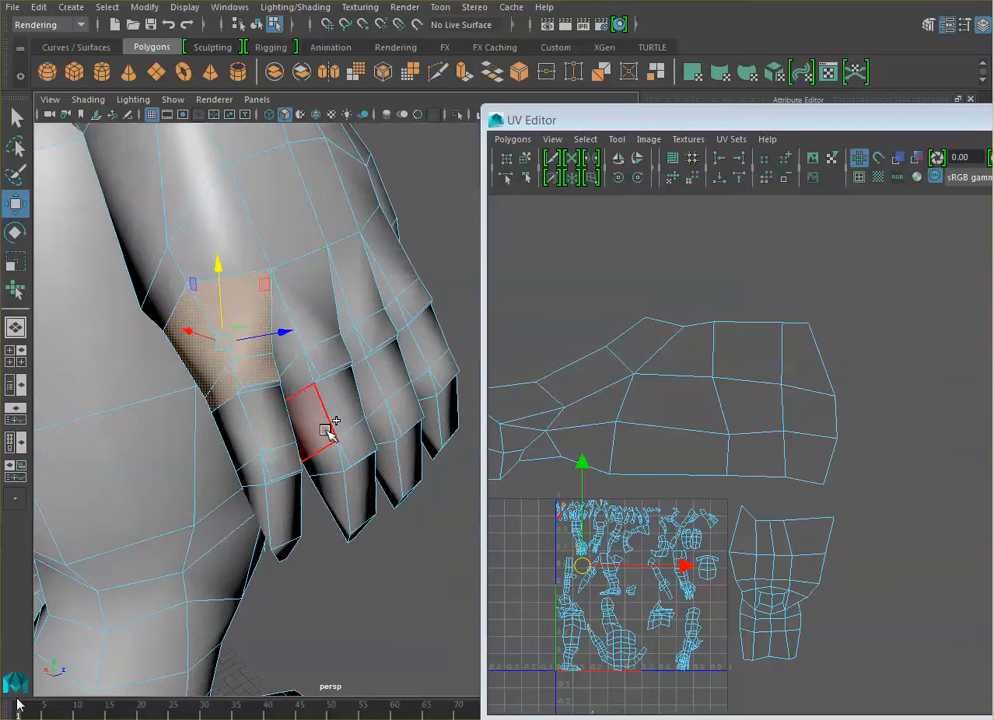
double_click(268, 412)
click(262, 416)
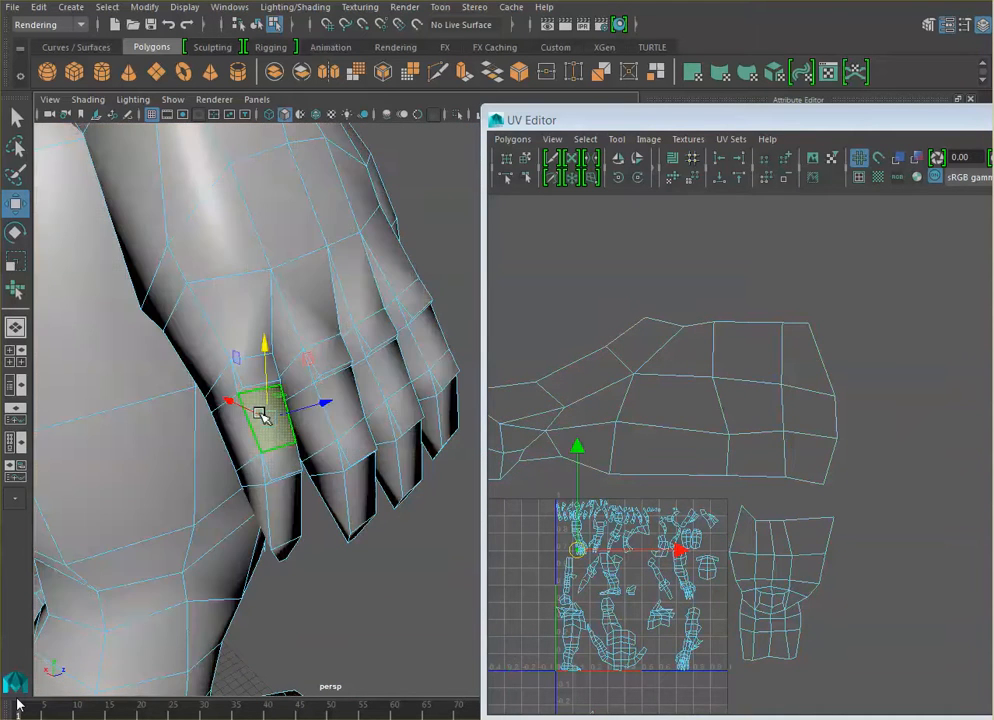
shift+double_click(334, 426)
key(ctrl+z)
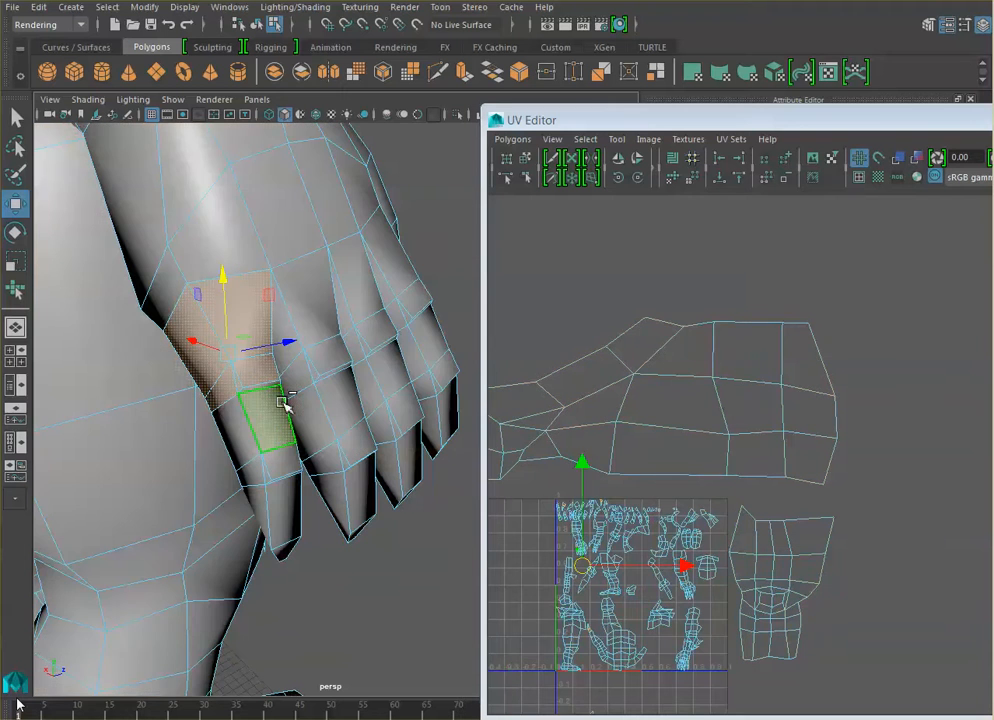
- Add the same finger's middle-segment, joint and claw faces to the selection, one after another down to the tip
ctrl+shift+click(239, 431)
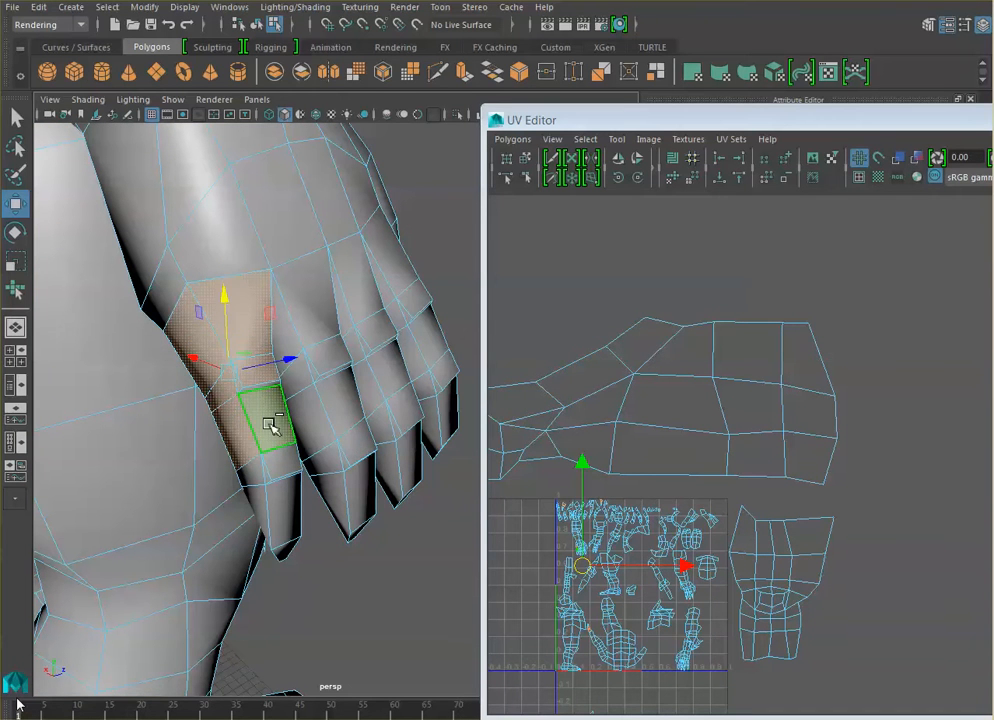
shift+click(265, 389)
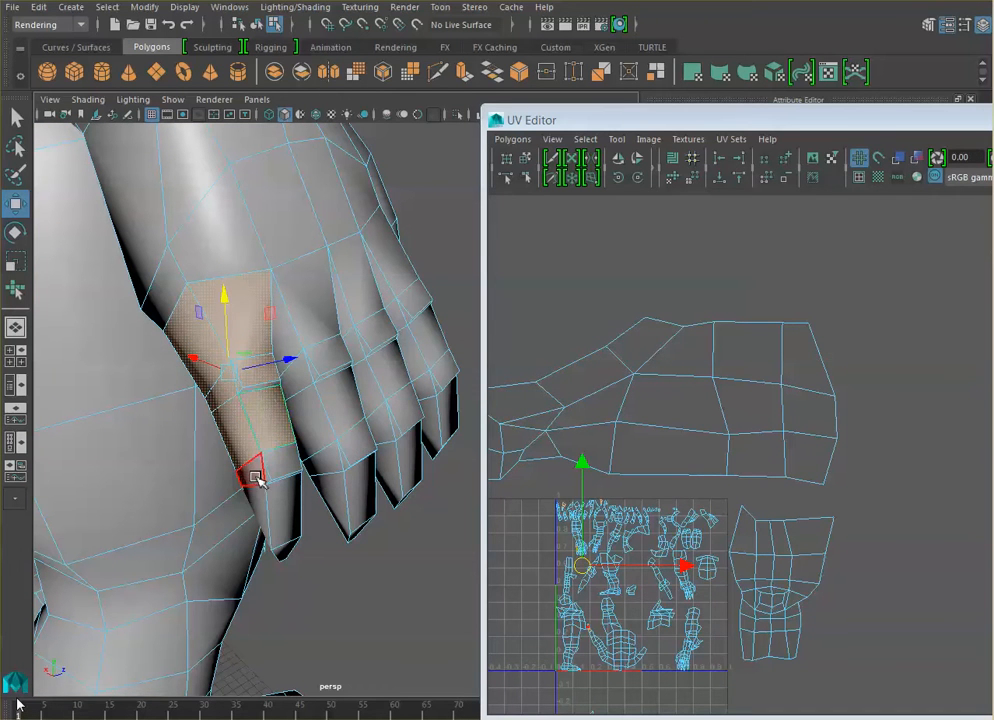
click(256, 478)
key(ctrl+z)
shift+click(255, 477)
shift+click(275, 474)
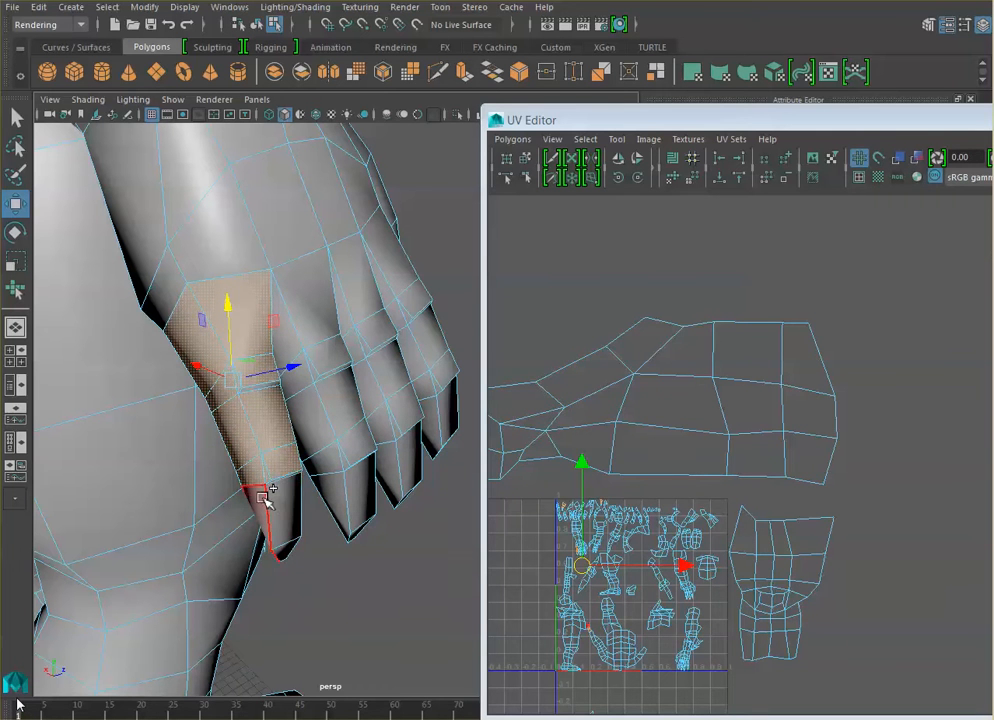
shift+click(268, 498)
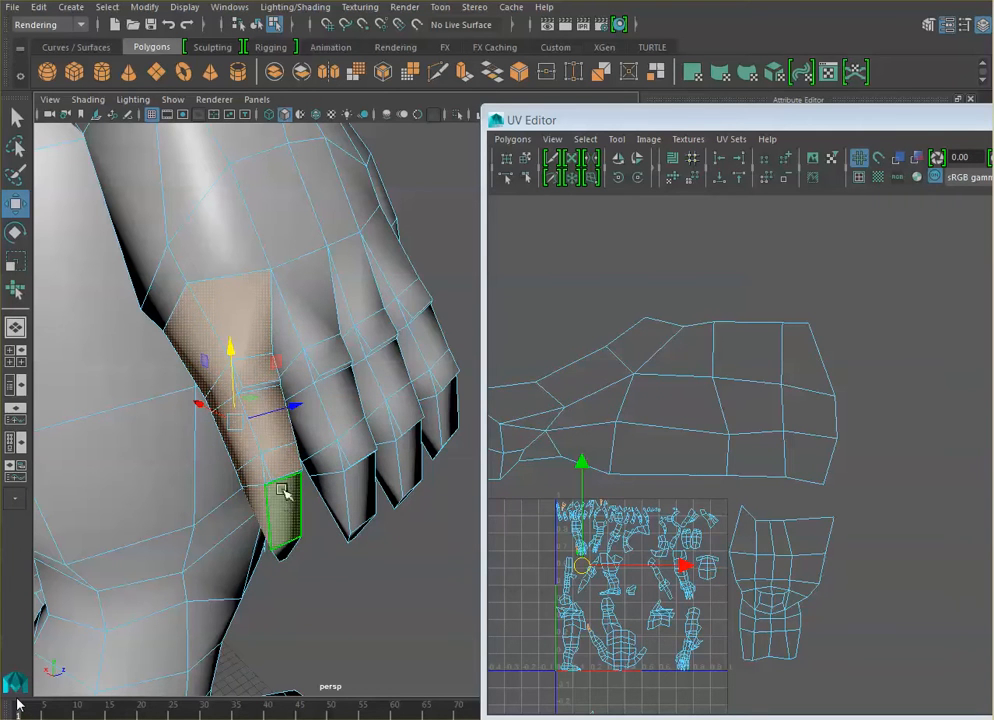
- Add the tip and inner-side faces of the finger nearest the leg to its face selection, undoing any accidental whole-model selection
alt+drag(268, 406, 257, 399)
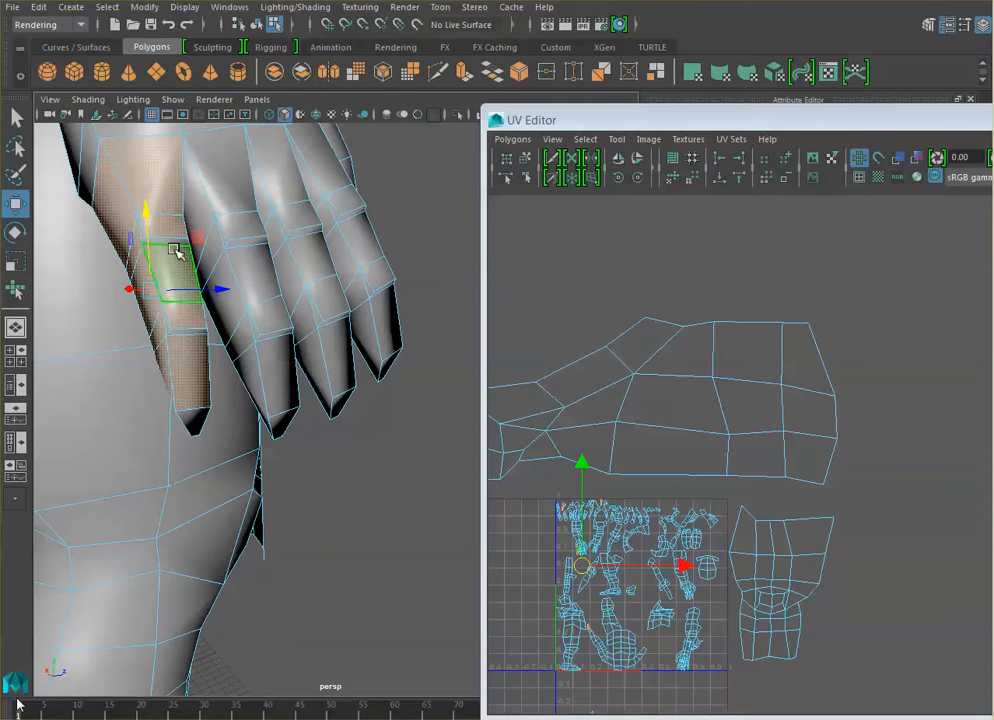
shift+double_click(199, 424)
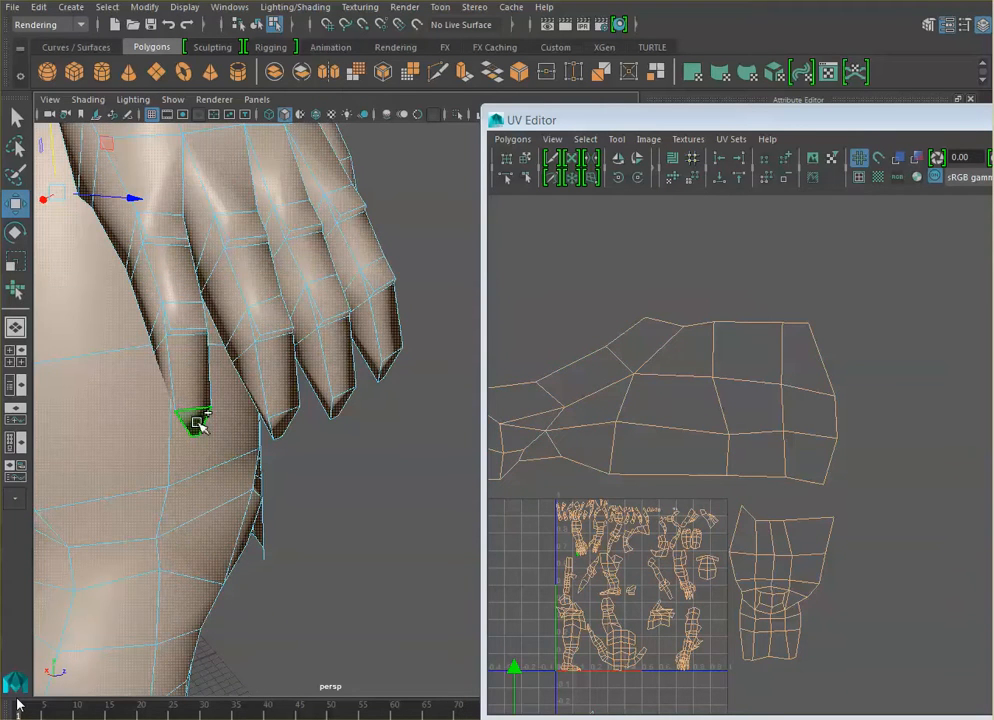
key(ctrl+z)
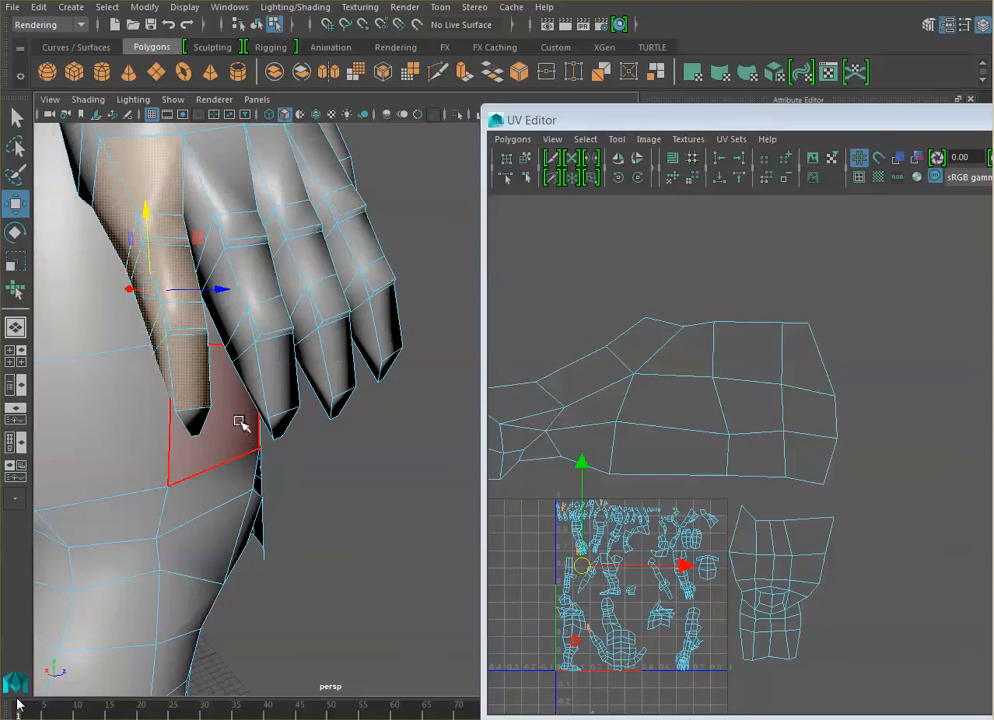
alt+drag(381, 246, 203, 377)
double_click(200, 368)
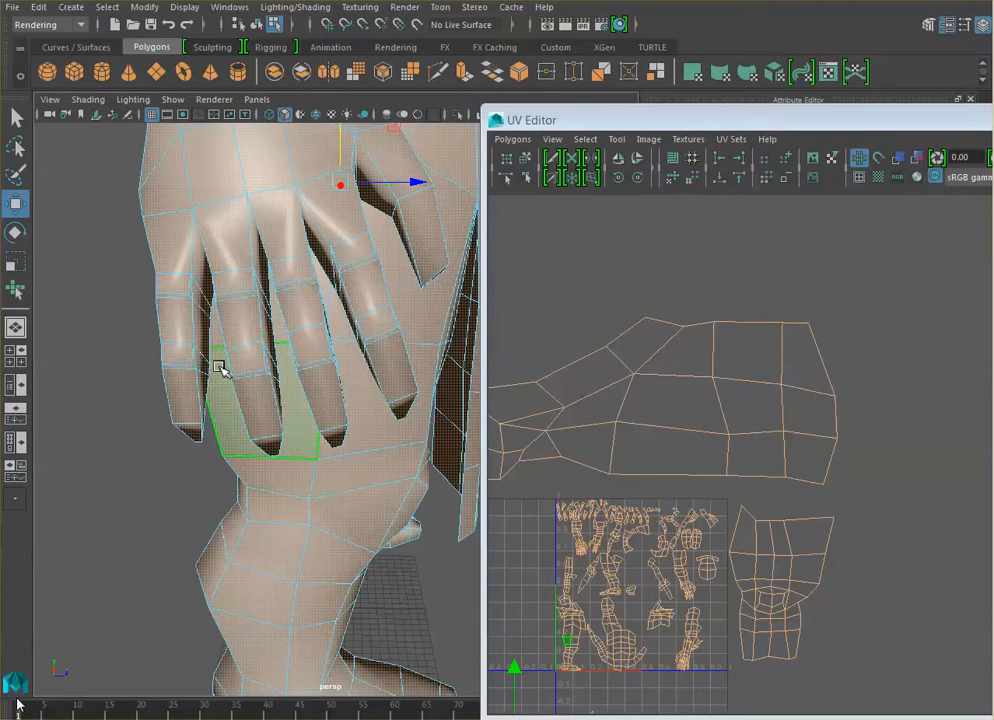
key(ctrl+z)
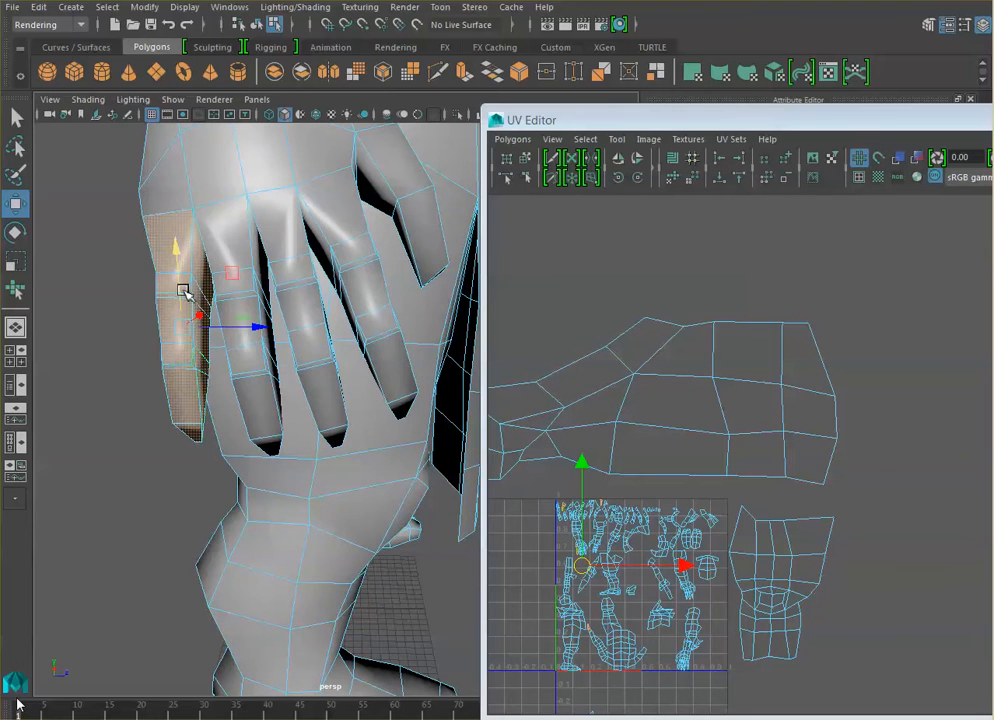
- Apply a cylindrical UV projection to the selected finger faces
scroll(198, 360, up, 3)
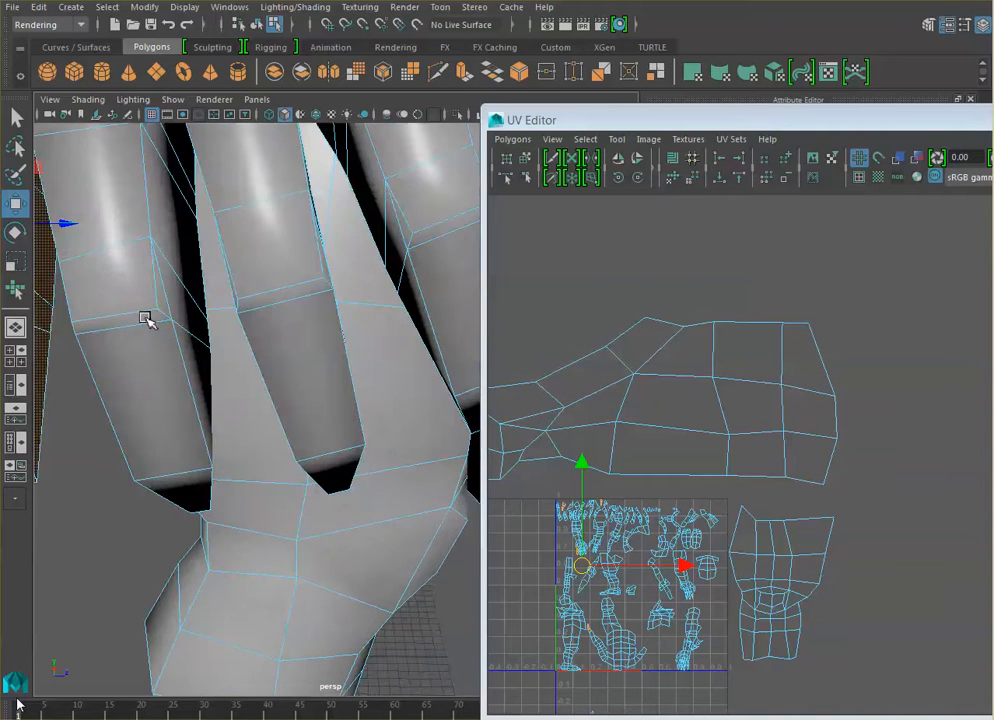
alt+middle_drag(145, 318, 193, 329)
scroll(380, 338, down, 3)
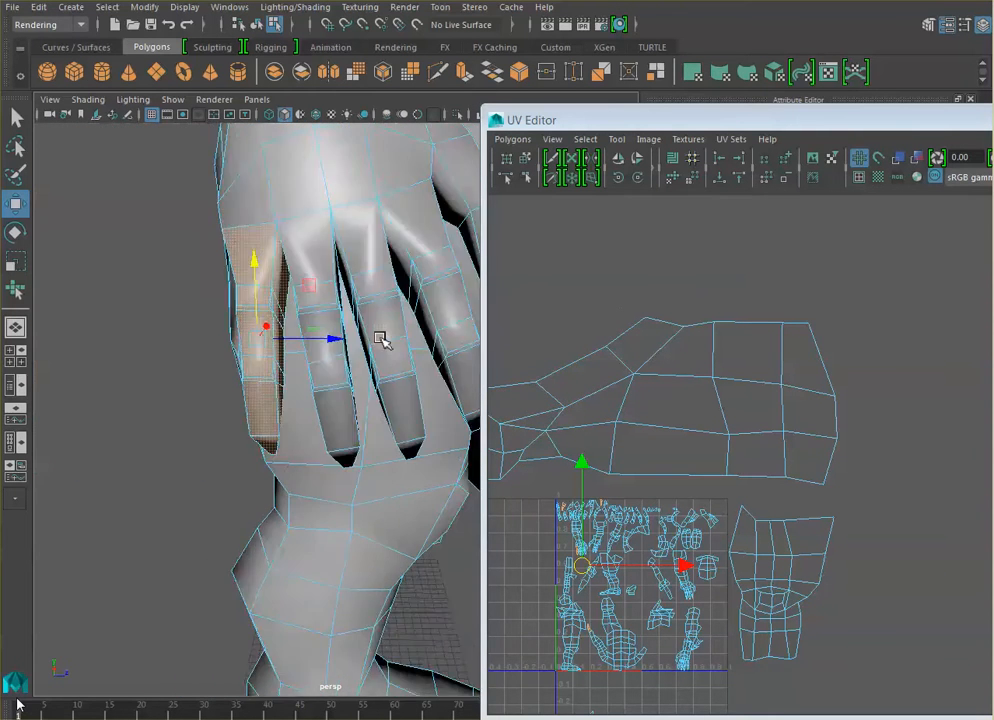
scroll(380, 338, down, 2)
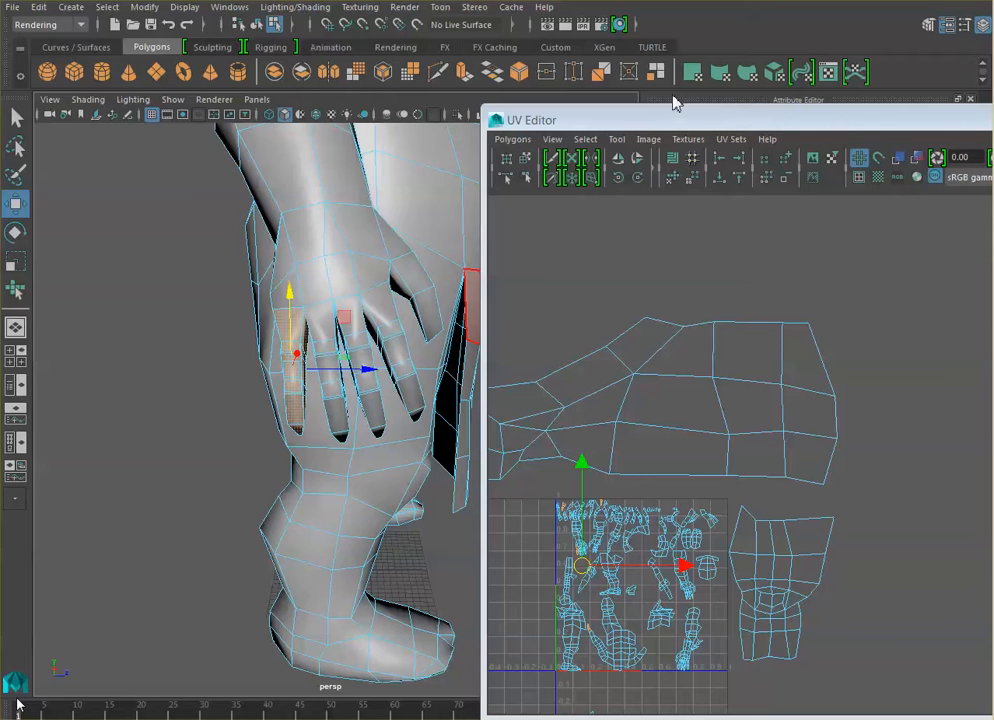
click(722, 75)
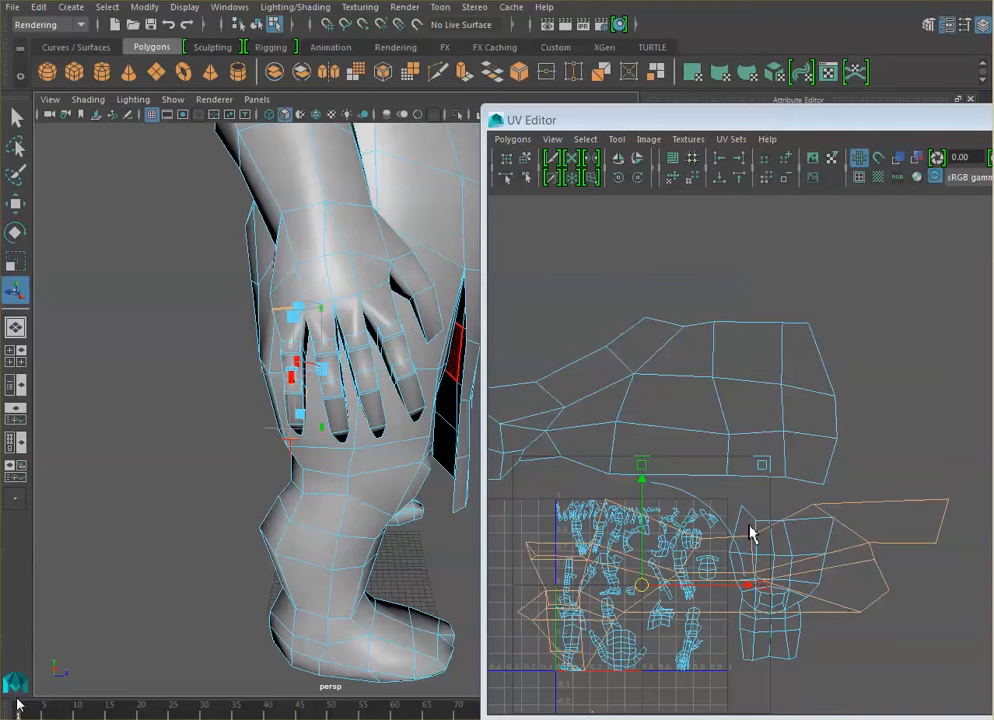
- Rotate the cylindrical projection around the finger's long axis to reposition its UV seam
scroll(308, 395, up, 3)
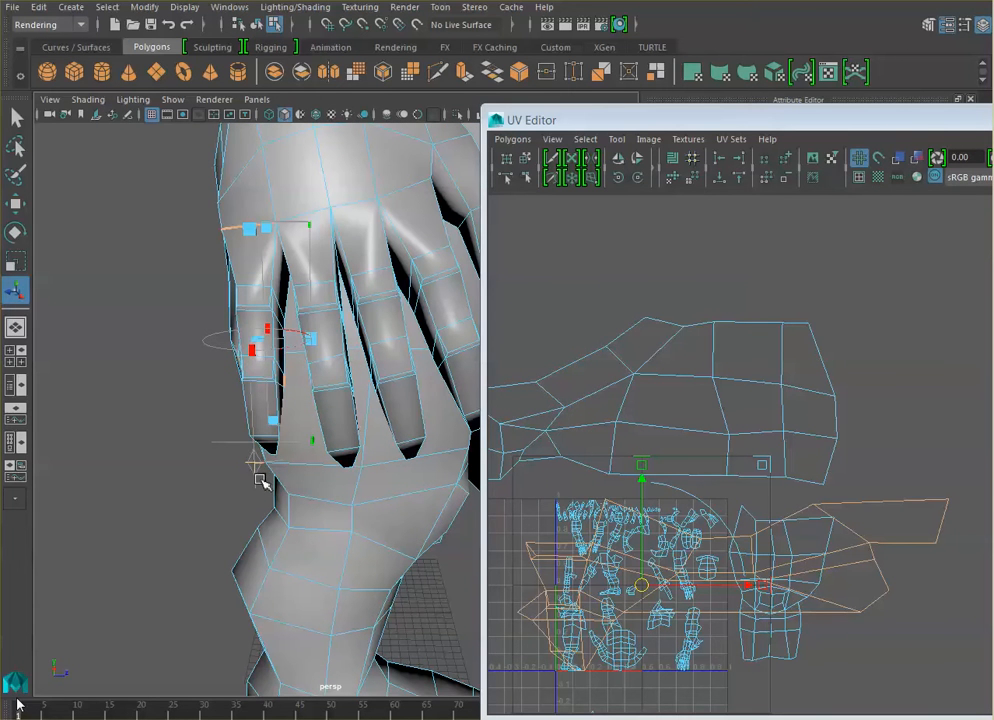
key(w)
key(e)
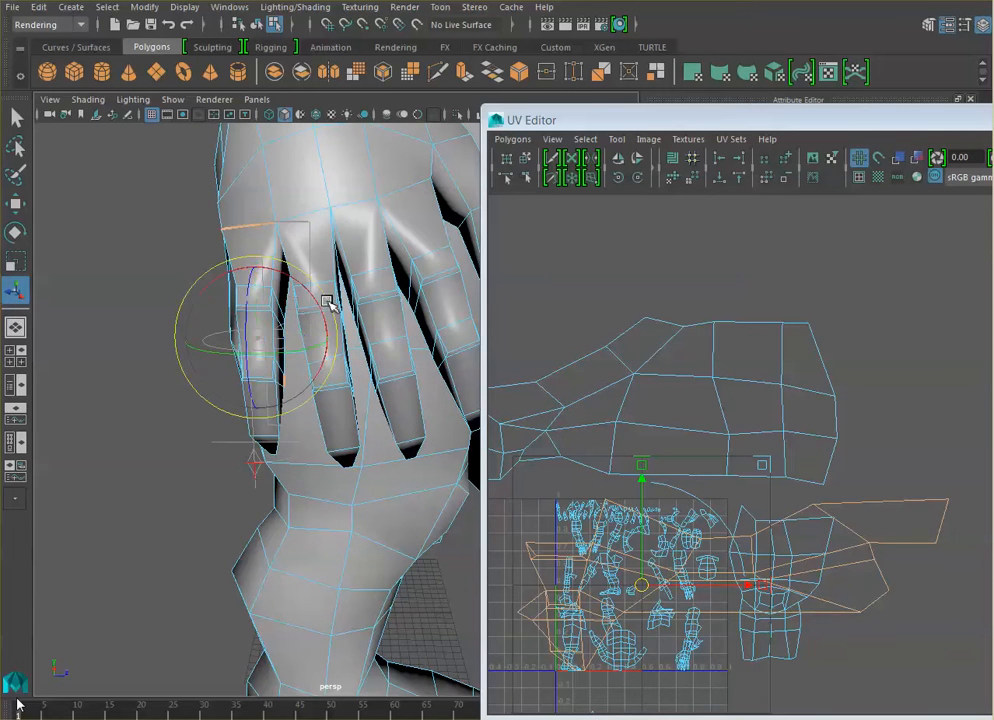
drag(311, 353, 194, 336)
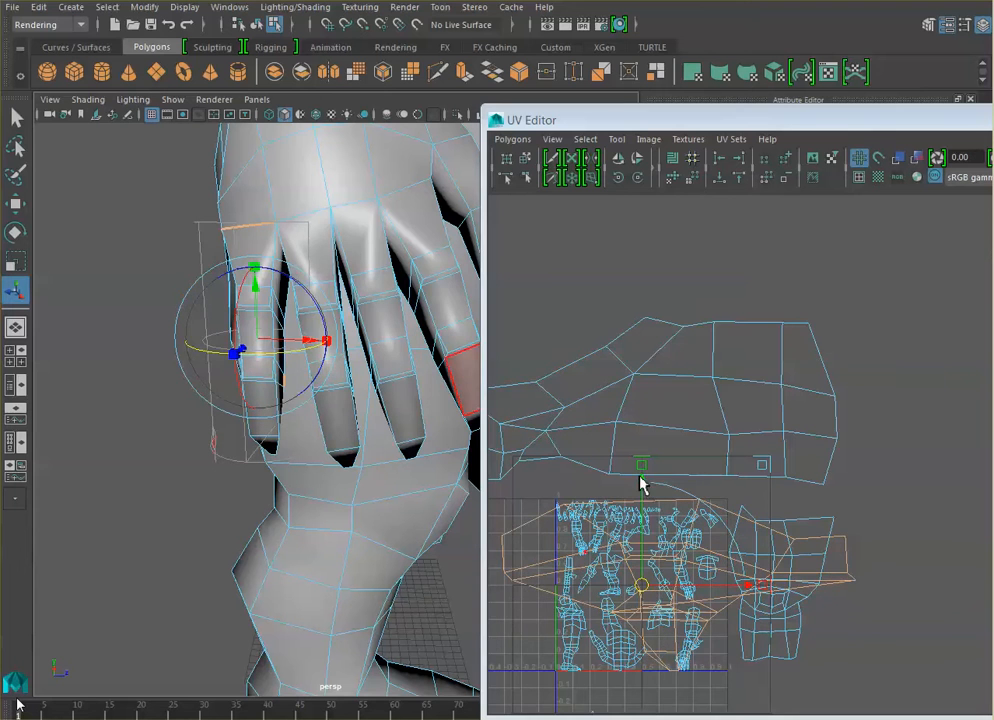
- Move the projected finger UV shell straight up, clear above the other shells
drag(641, 485, 661, 139)
scroll(750, 316, down, 1)
middle_drag(748, 304, 749, 245)
- Fine-tune the finger projection's rotation and display the checker texture on the model
mouse_move(297, 358)
mouse_down()
mouse_move(288, 350)
mouse_move(330, 350)
mouse_move(316, 358)
mouse_up()
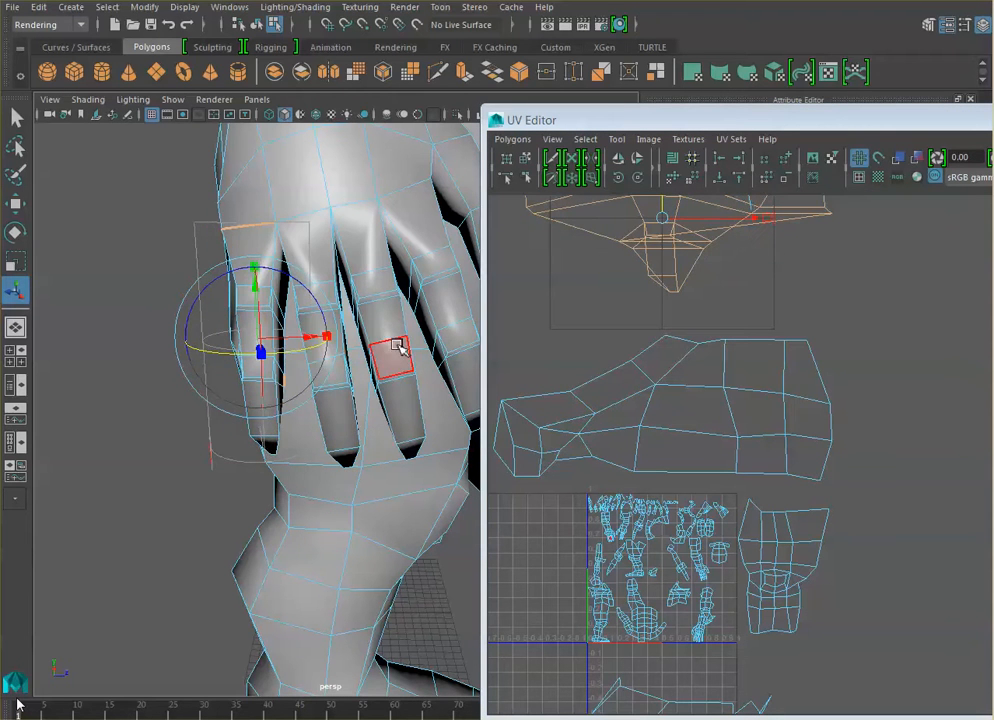
alt+drag(395, 309, 400, 346)
scroll(604, 292, down, 1)
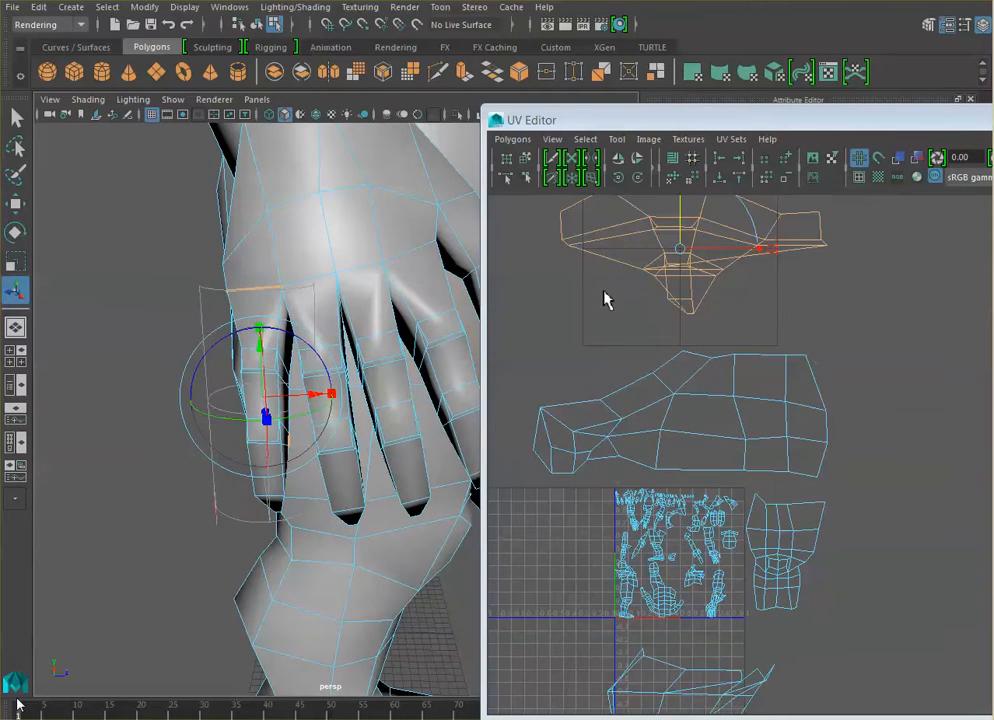
alt+middle_drag(682, 270, 665, 350)
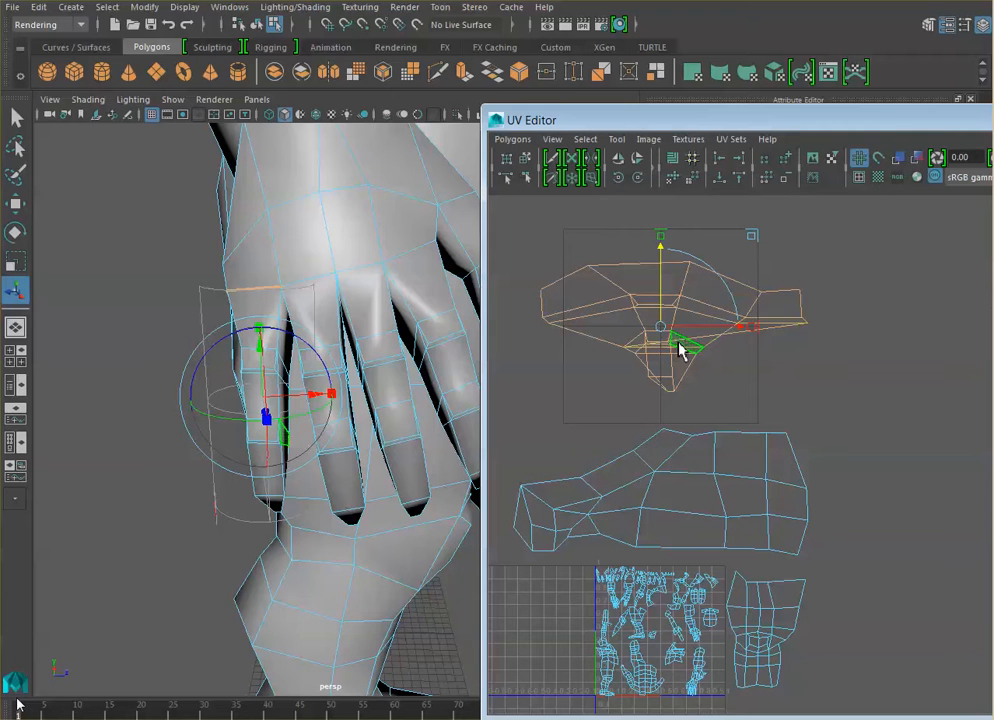
click(333, 116)
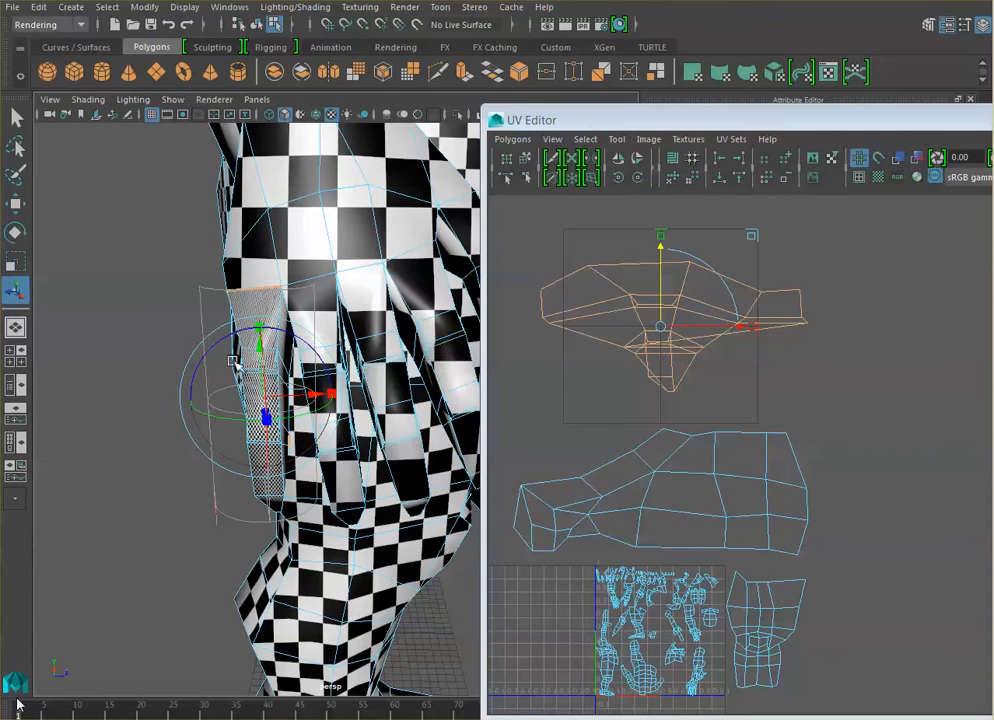
- Try to scale and adjust the finger's cylindrical projection with its manipulator, undoing the changes
click(331, 396)
drag(263, 398, 224, 434)
key(ctrl+z)
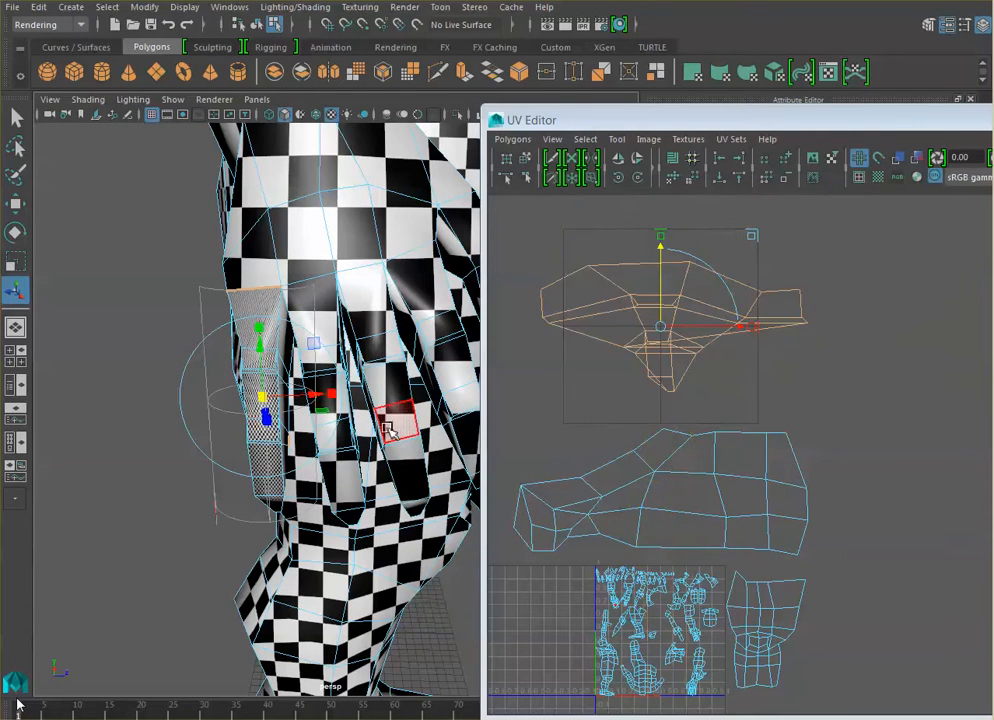
alt+drag(293, 455, 319, 453)
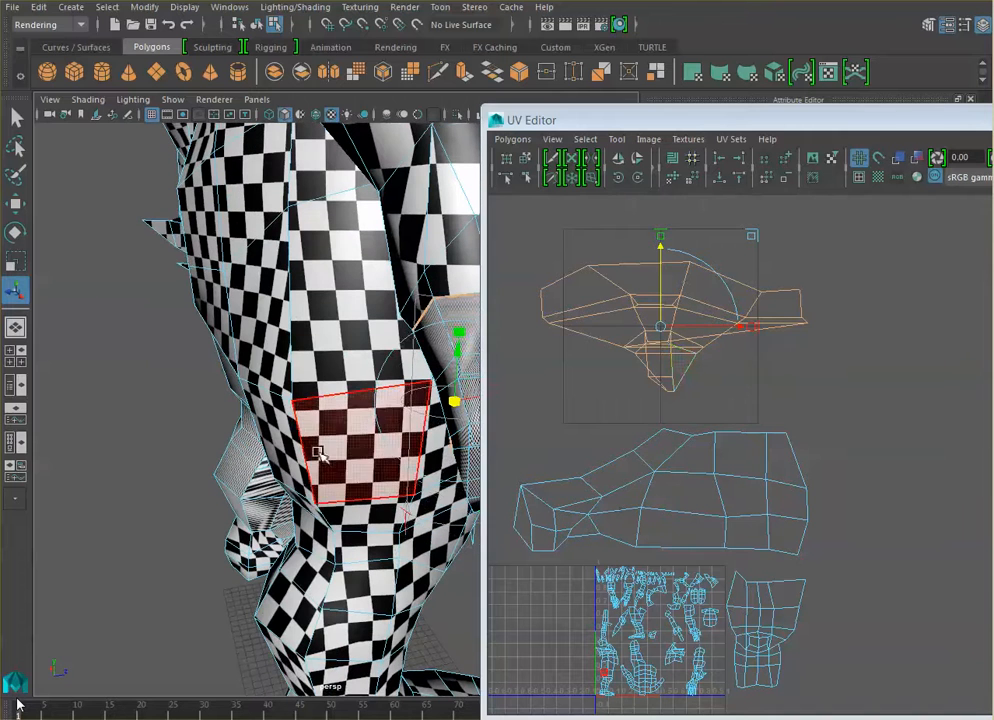
click(318, 452)
key(ctrl+z)
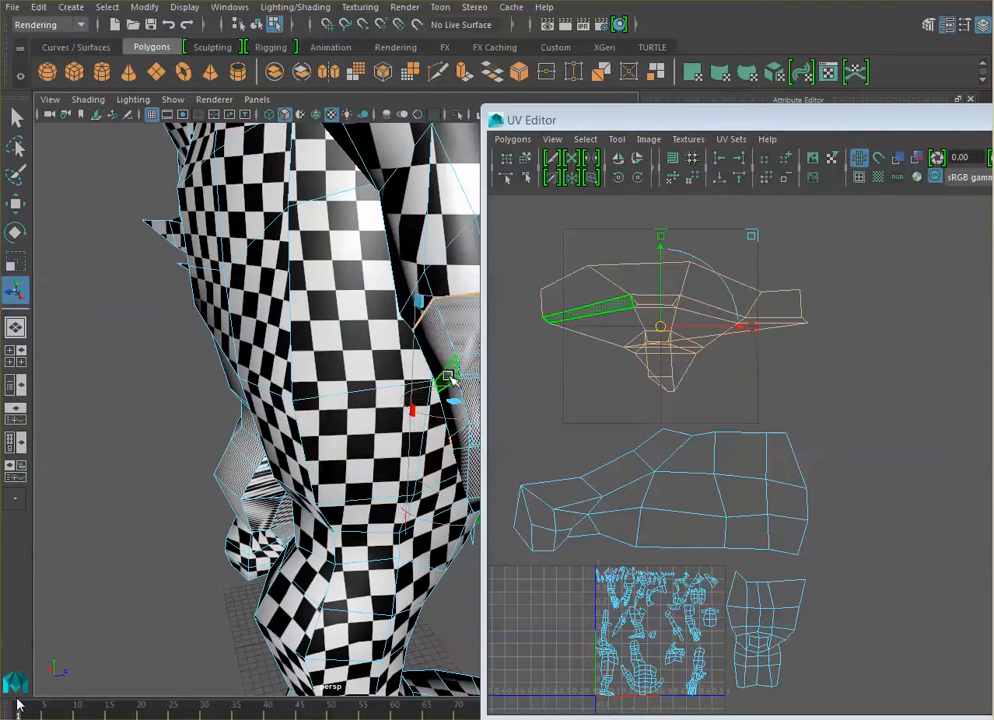
alt+drag(450, 380, 375, 409)
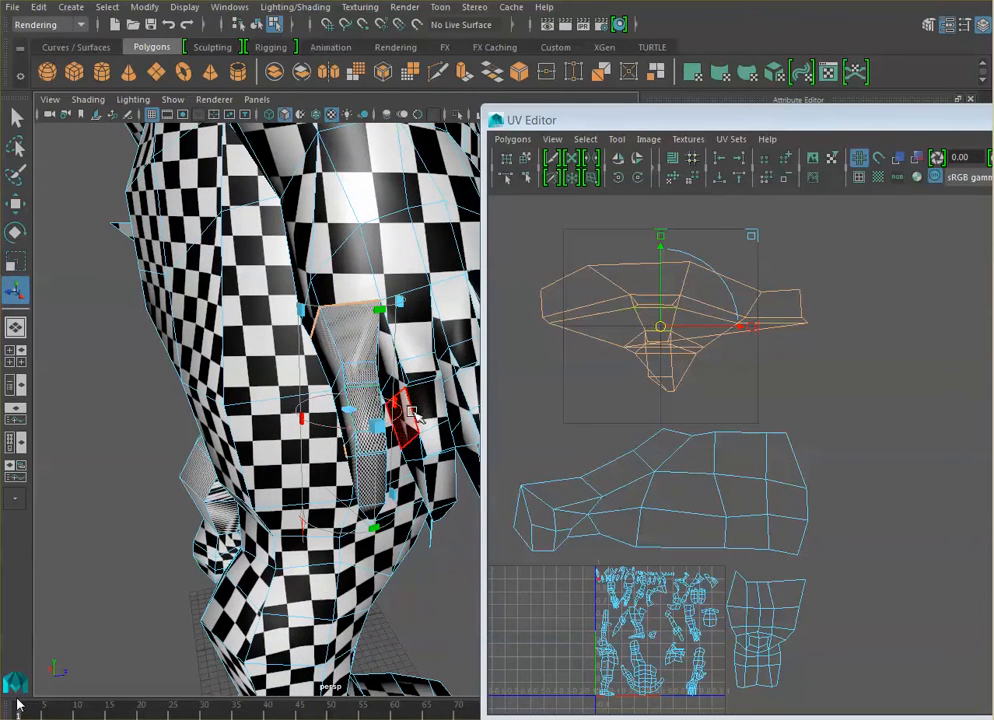
click(307, 537)
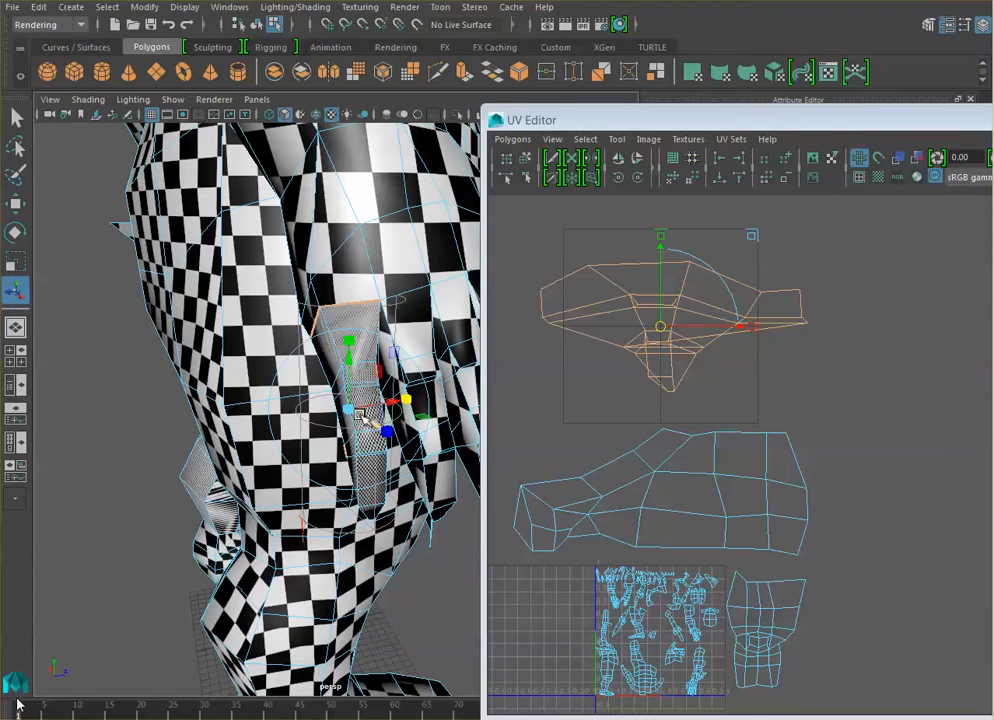
drag(352, 416, 361, 414)
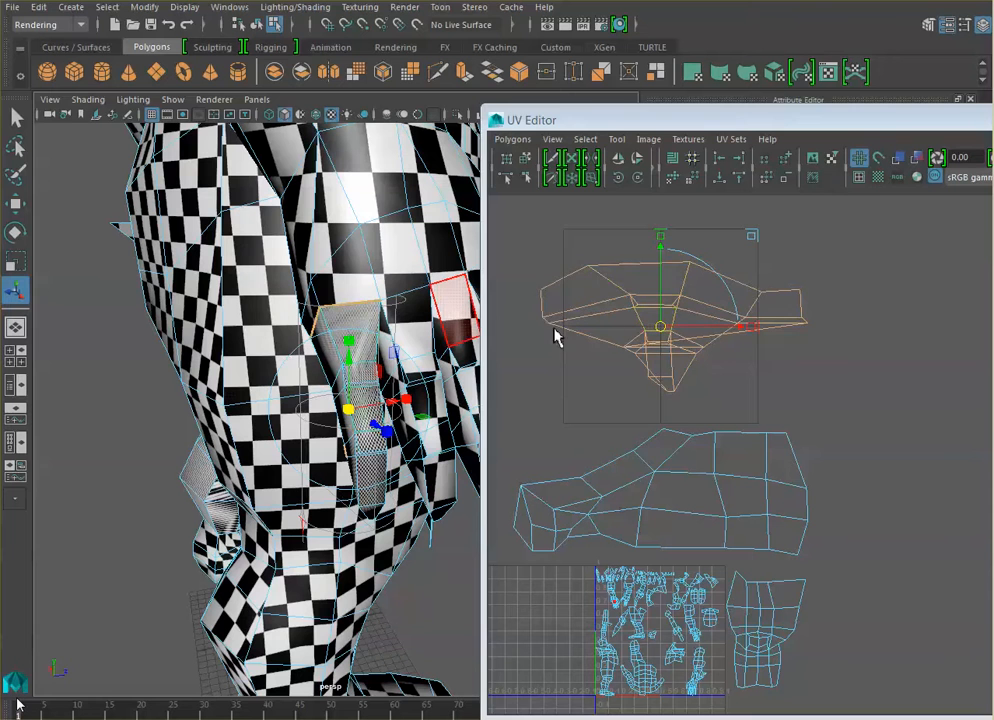
- Select all UVs of the projected finger shell and scale them down uniformly to roughly a third of their size
right_drag(679, 302, 735, 308)
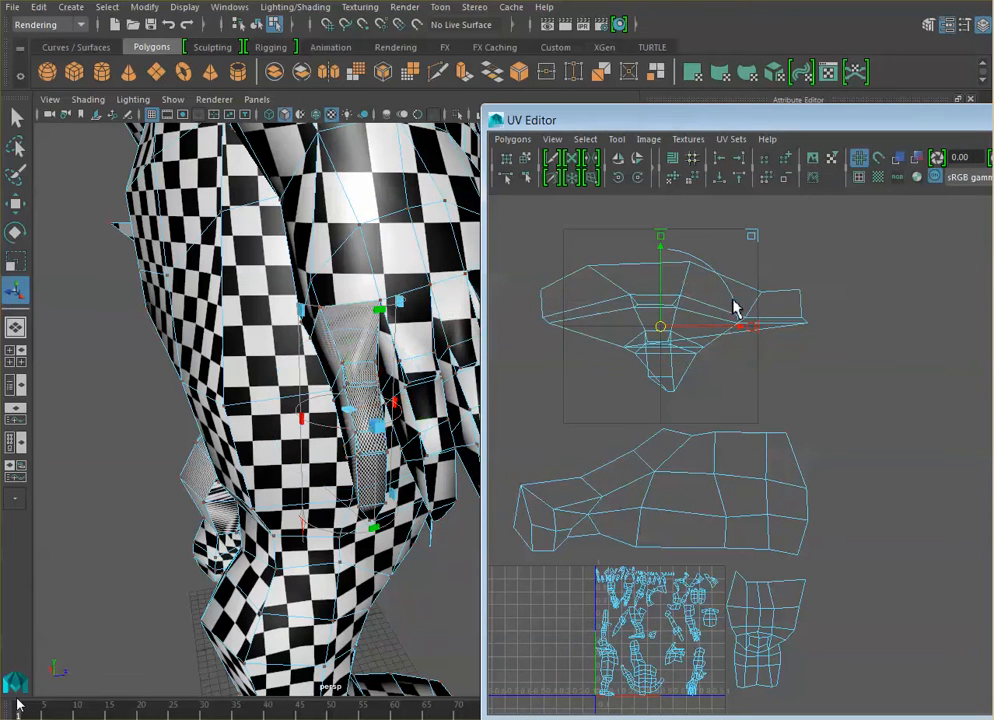
drag(553, 240, 846, 402)
drag(510, 217, 874, 415)
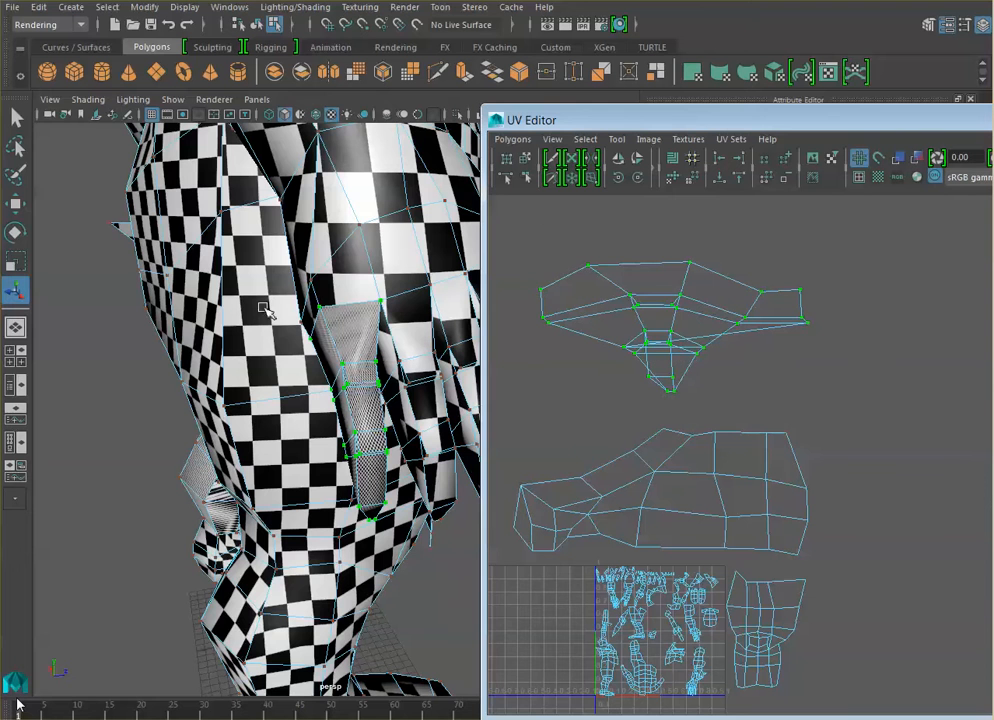
click(15, 259)
drag(676, 336, 585, 402)
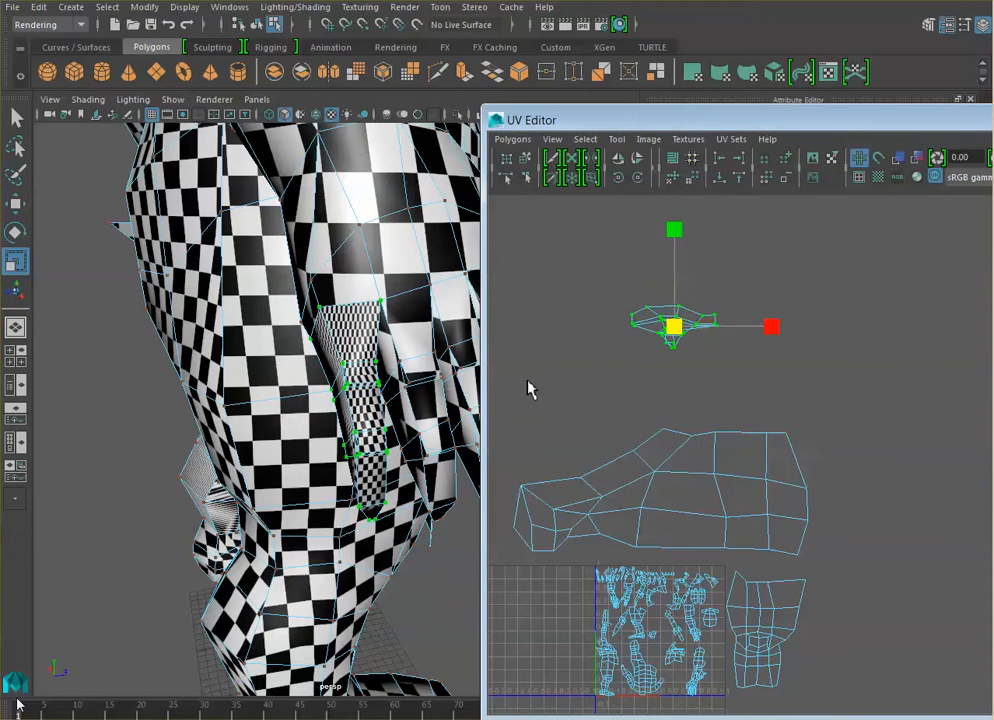
- Select the two UVs along the finger shell's upper edge and move them slightly up to even out the checkers at the finger's base
key(f)
alt+drag(419, 407, 478, 392)
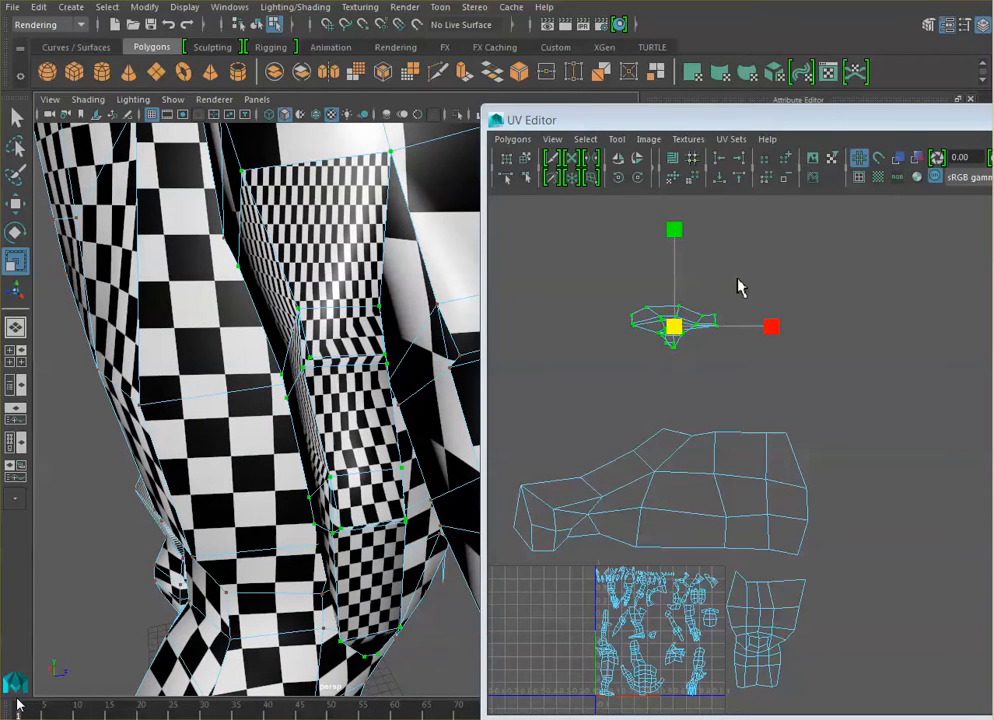
click(740, 288)
drag(632, 280, 724, 320)
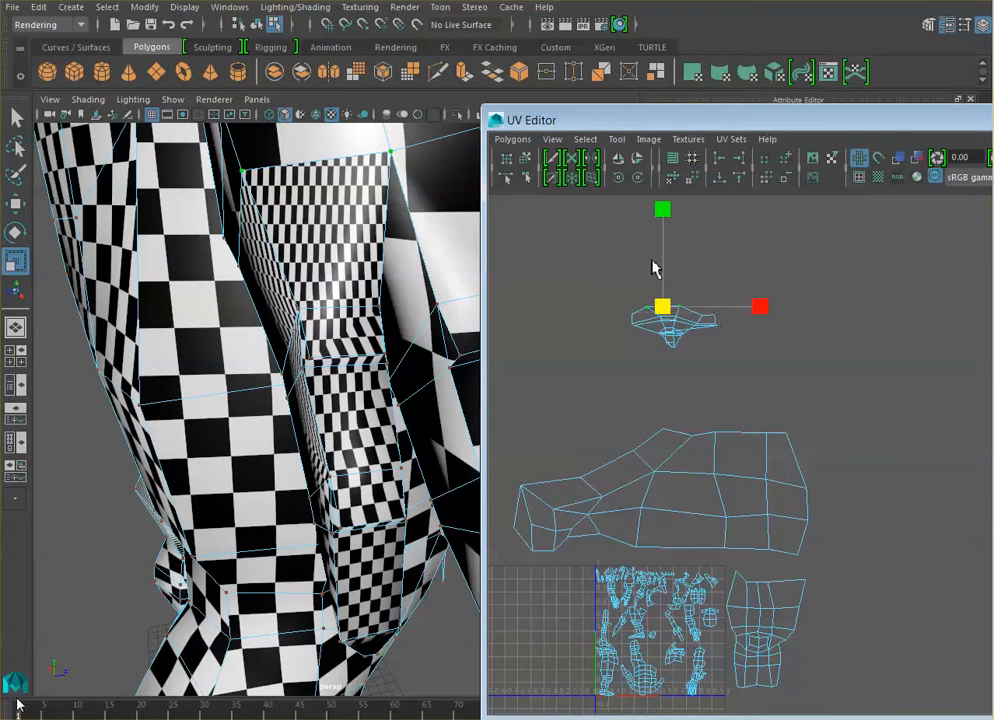
click(15, 203)
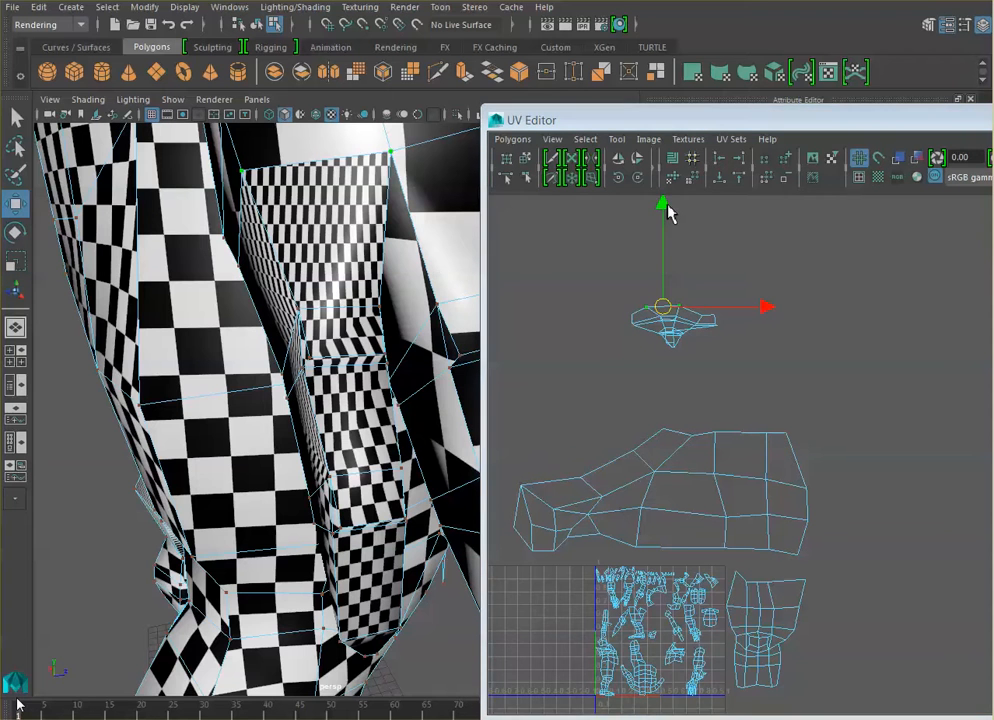
drag(668, 210, 668, 200)
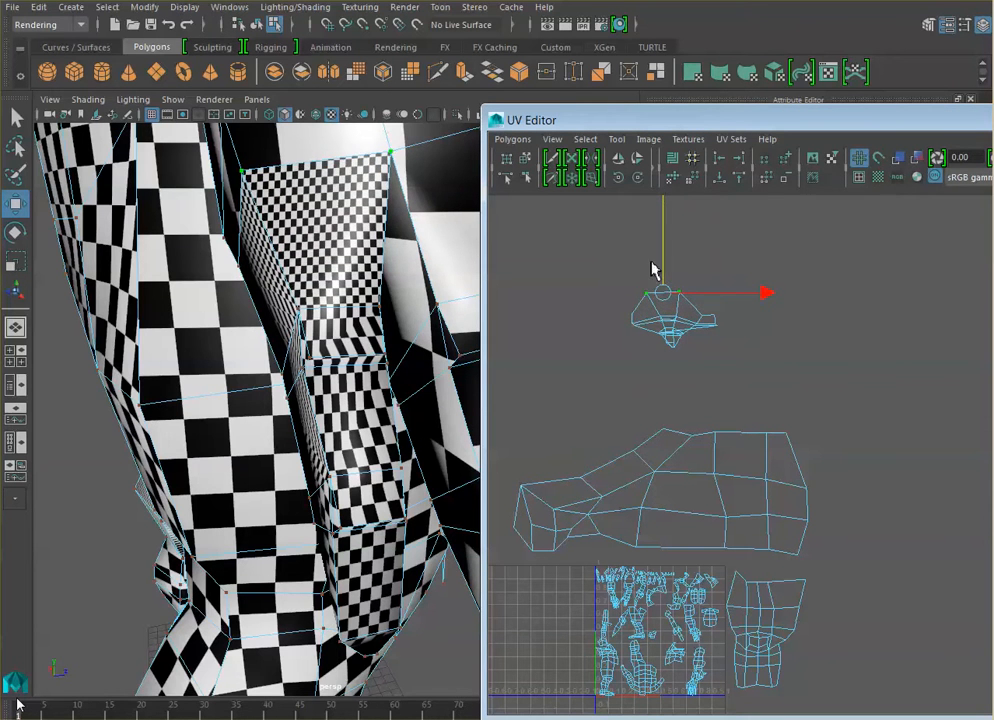
- Select the UVs of every shell in the layout and scale them all down uniformly
click(740, 365)
scroll(800, 390, down, 5)
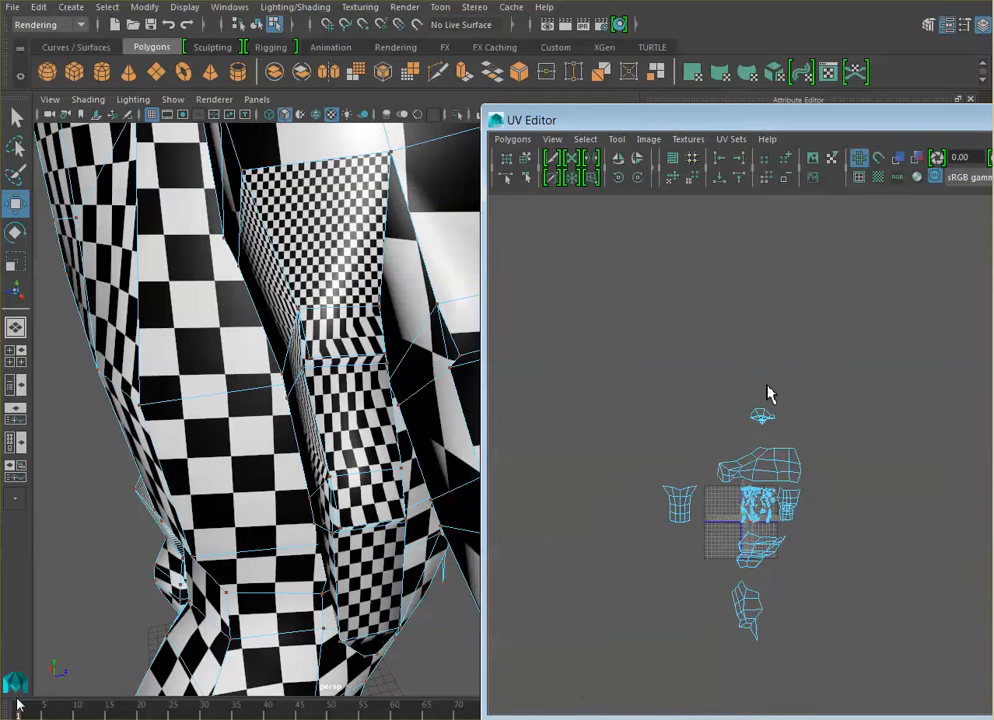
drag(603, 328, 940, 692)
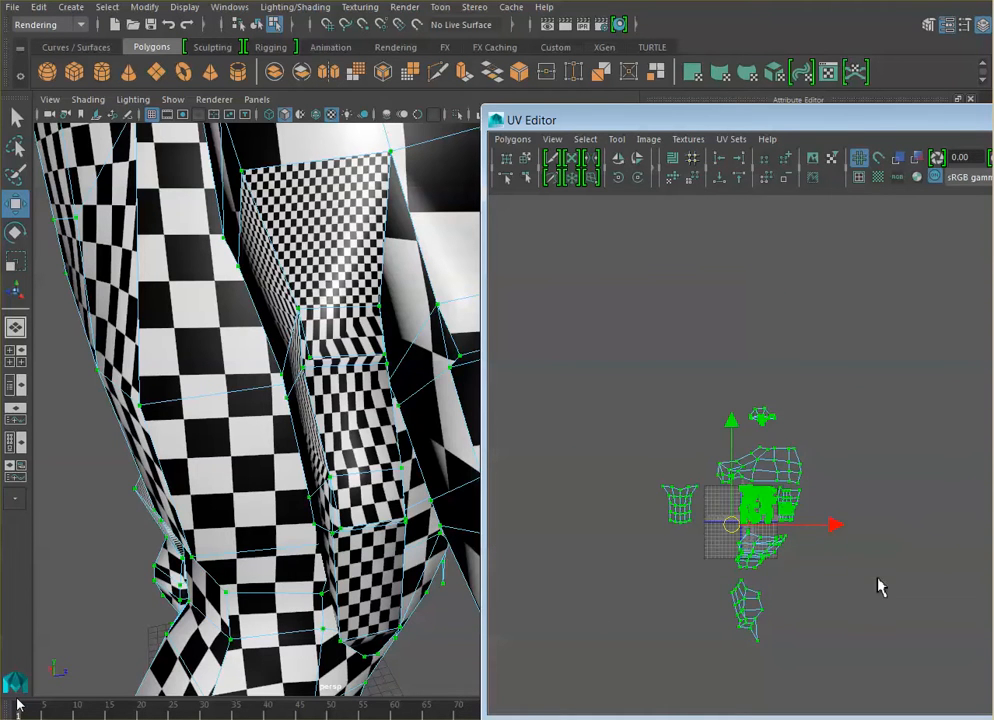
key(r)
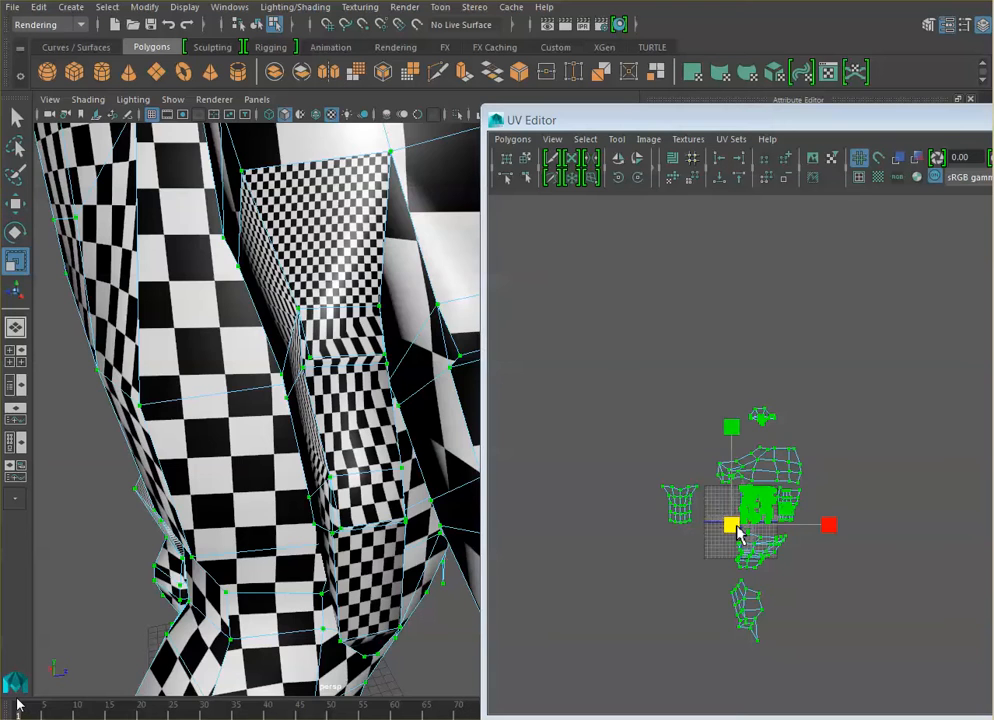
drag(738, 530, 670, 584)
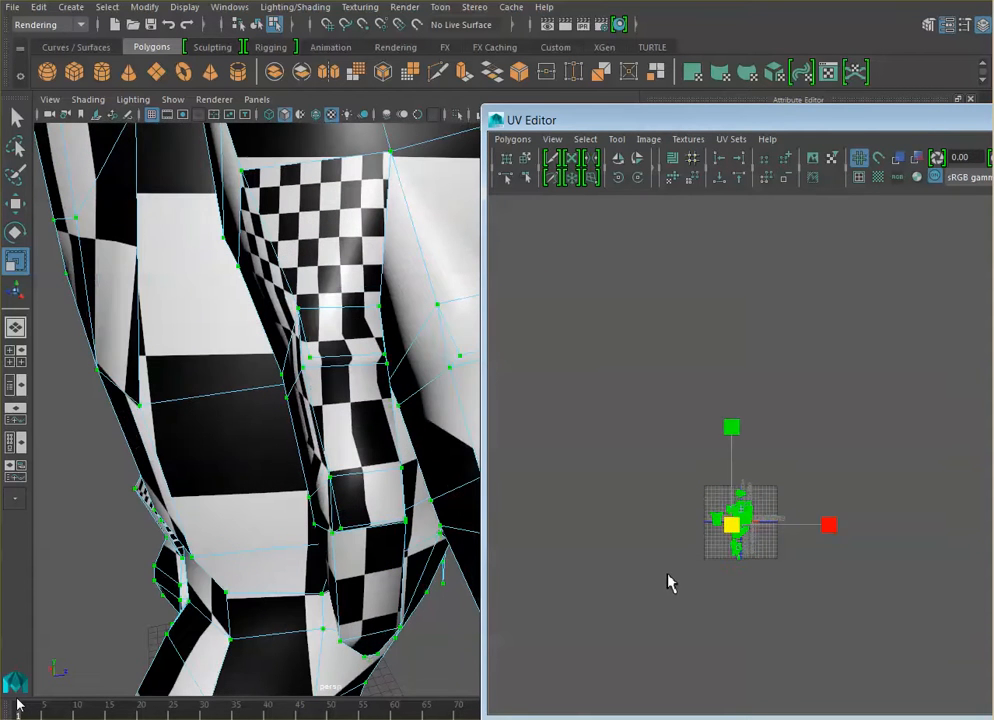
- Move the whole scaled UV layout right and up towards the 0 to 1 texture square
click(16, 205)
drag(836, 527, 865, 533)
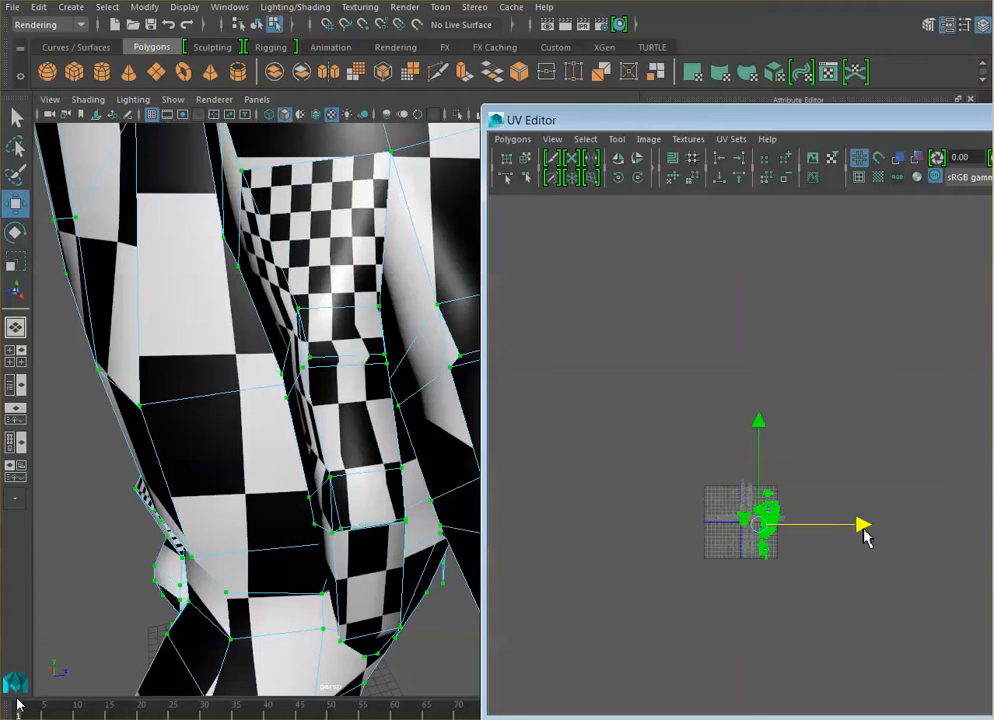
scroll(865, 533, up, 5)
drag(713, 532, 717, 493)
scroll(720, 492, down, 3)
scroll(727, 494, up, 3)
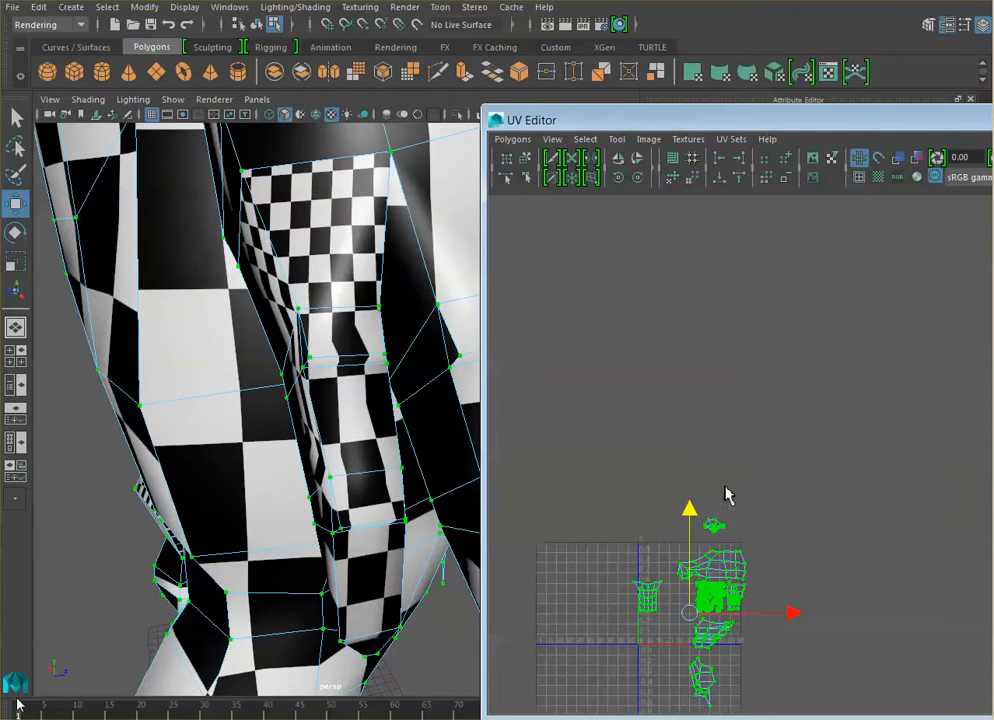
- Scale all UV shells down uniformly to about two thirds of their size and move the layout slightly up
click(15, 261)
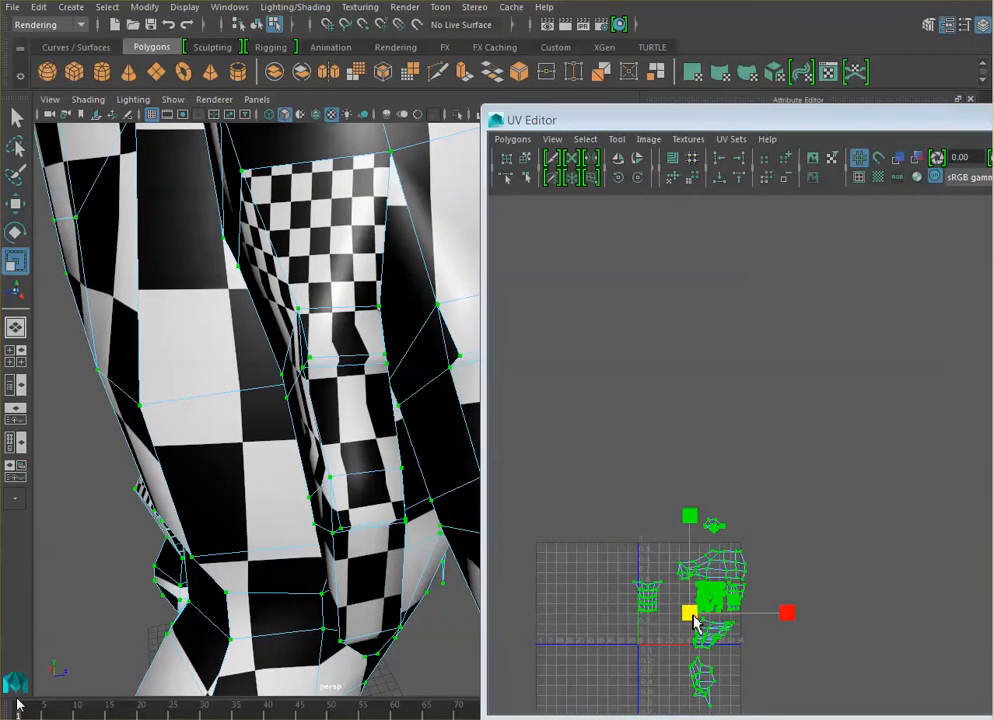
drag(697, 622, 670, 655)
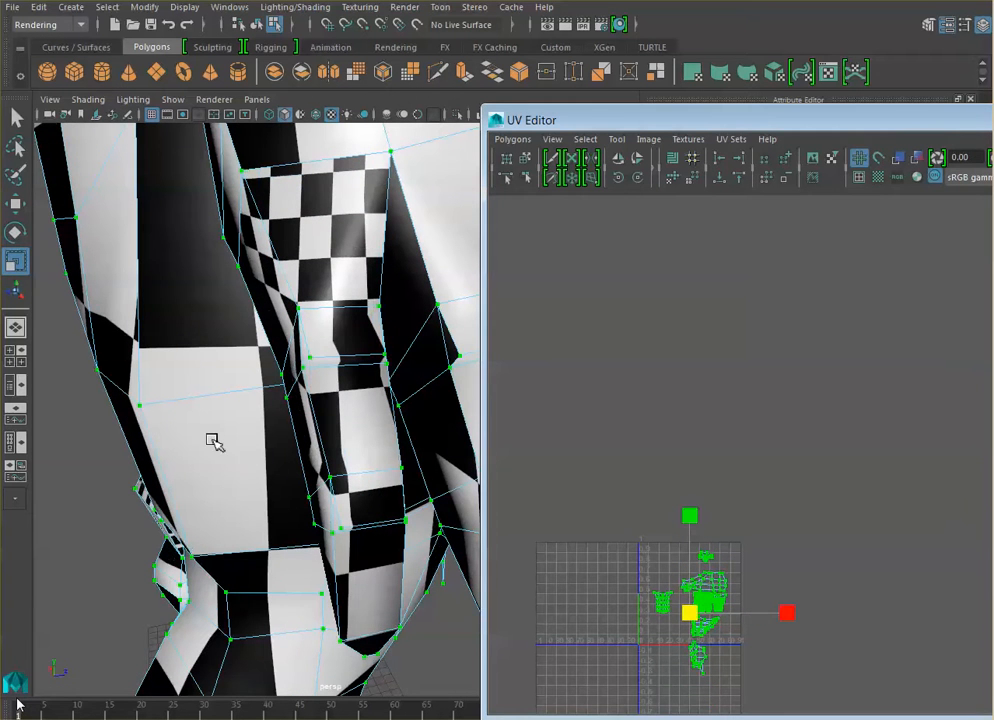
click(15, 203)
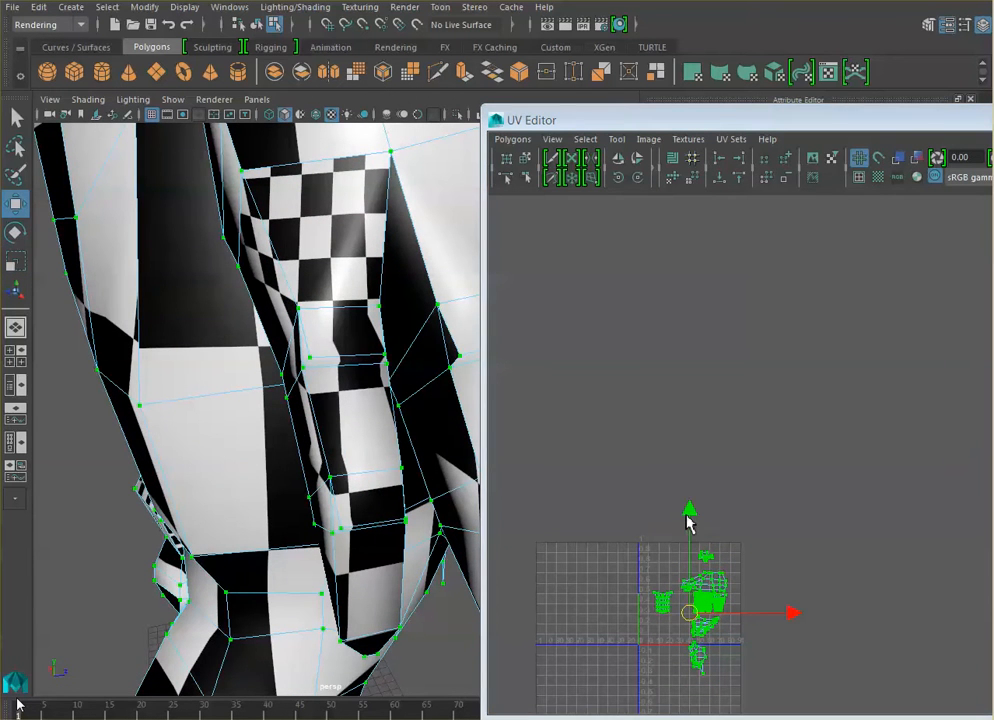
drag(689, 520, 689, 508)
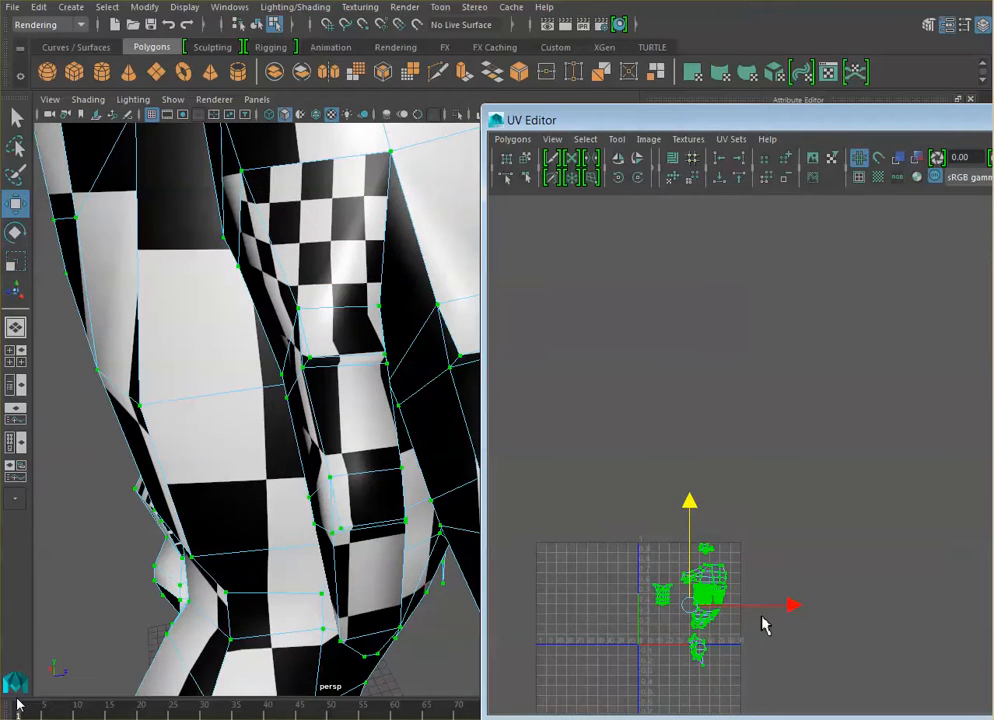
- Scale the whole UV layout down uniformly to about 80 percent and move it up inside the 0 to 1 texture square
alt+middle_drag(758, 642, 800, 531)
scroll(736, 548, up, 3)
scroll(800, 531, up, 2)
alt+middle_drag(726, 561, 755, 537)
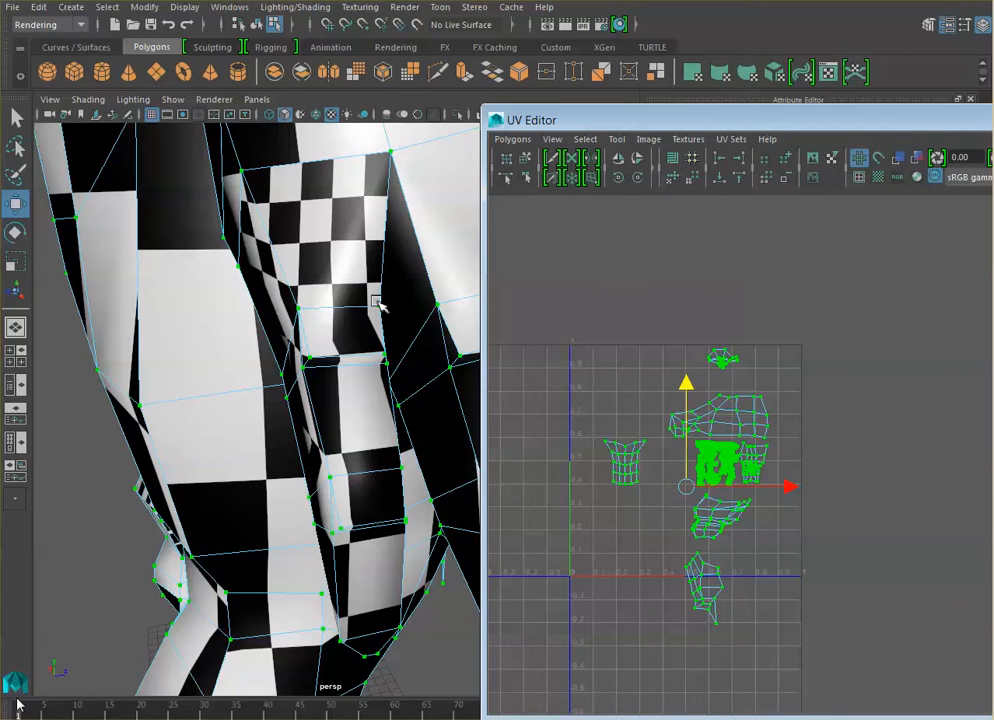
click(16, 263)
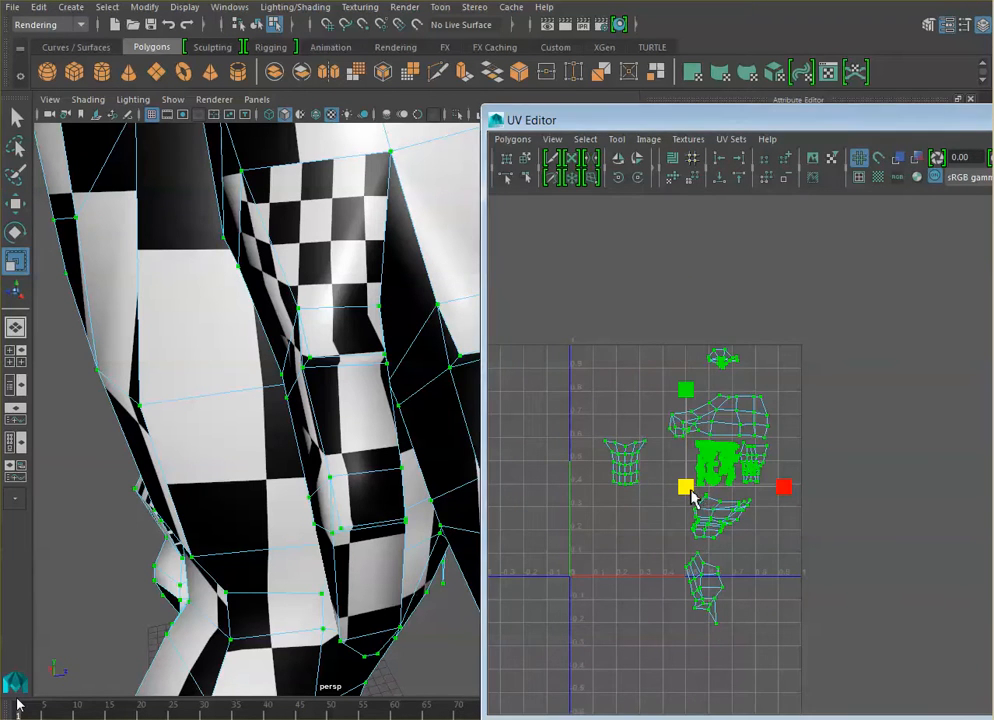
drag(693, 497, 693, 517)
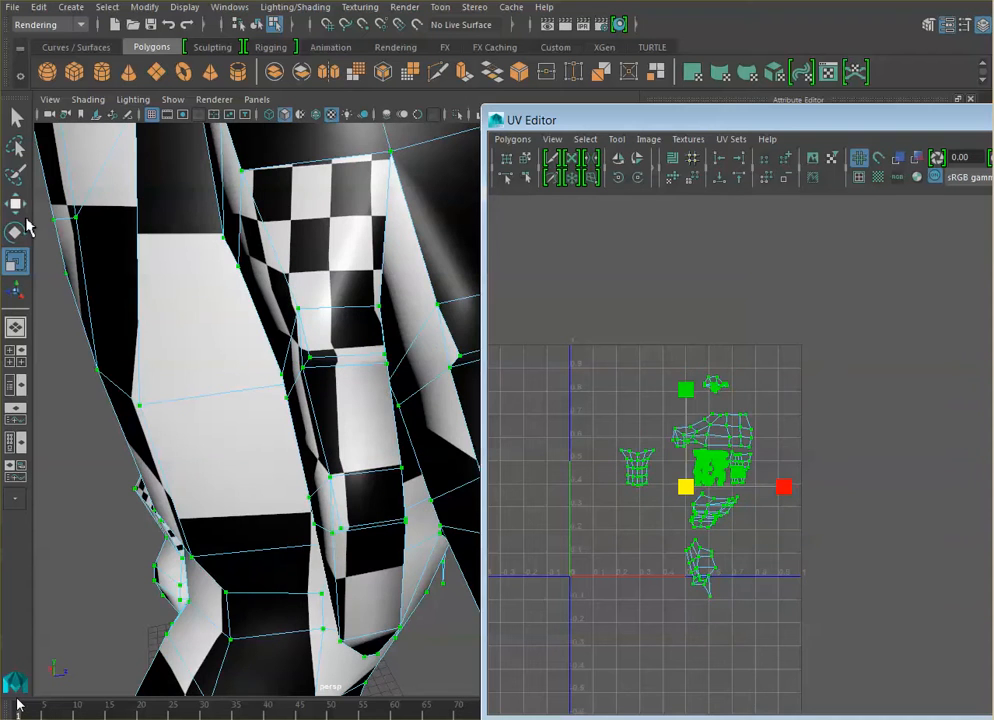
key(w)
drag(689, 392, 689, 367)
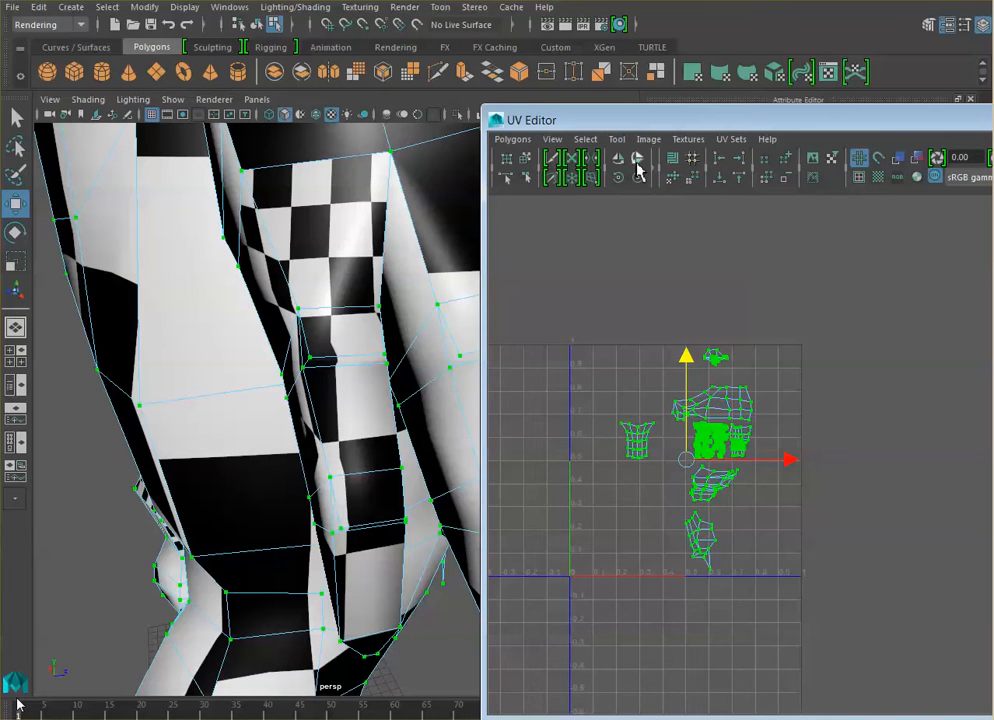
- Reposition the UV Editor so the whole window is in view, and clear the UV selection
drag(646, 125, 535, 83)
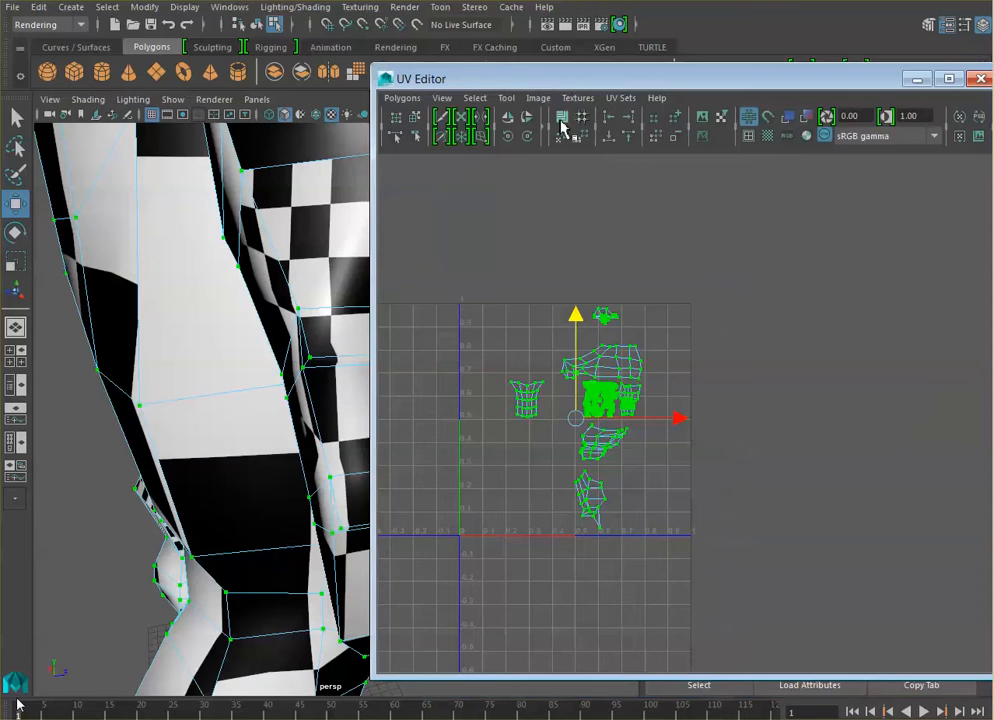
drag(787, 82, 756, 74)
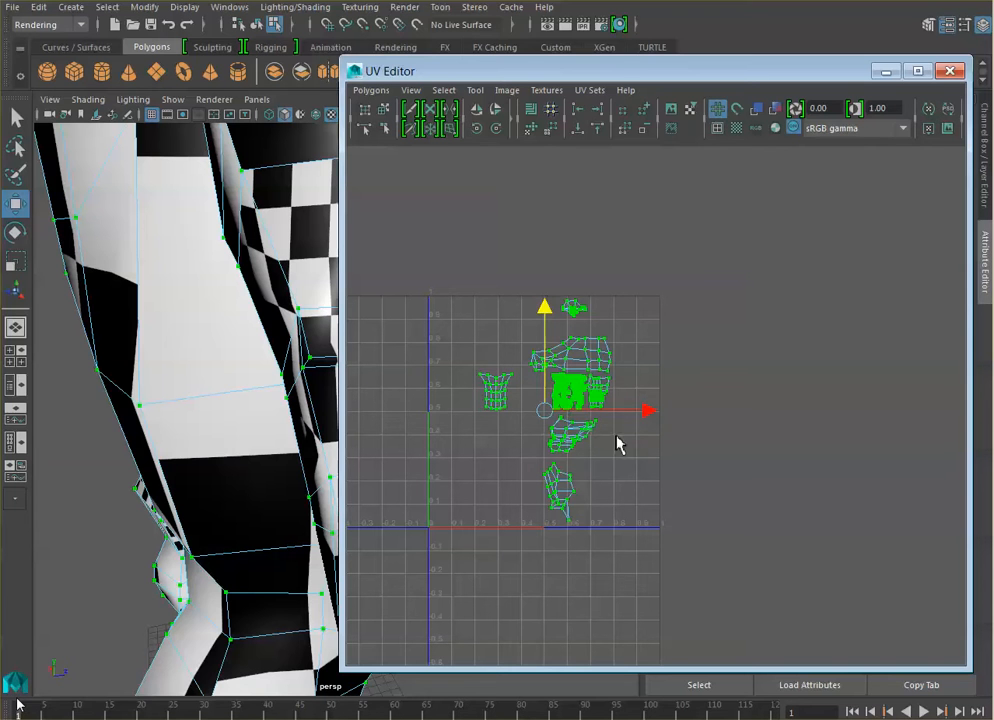
click(618, 494)
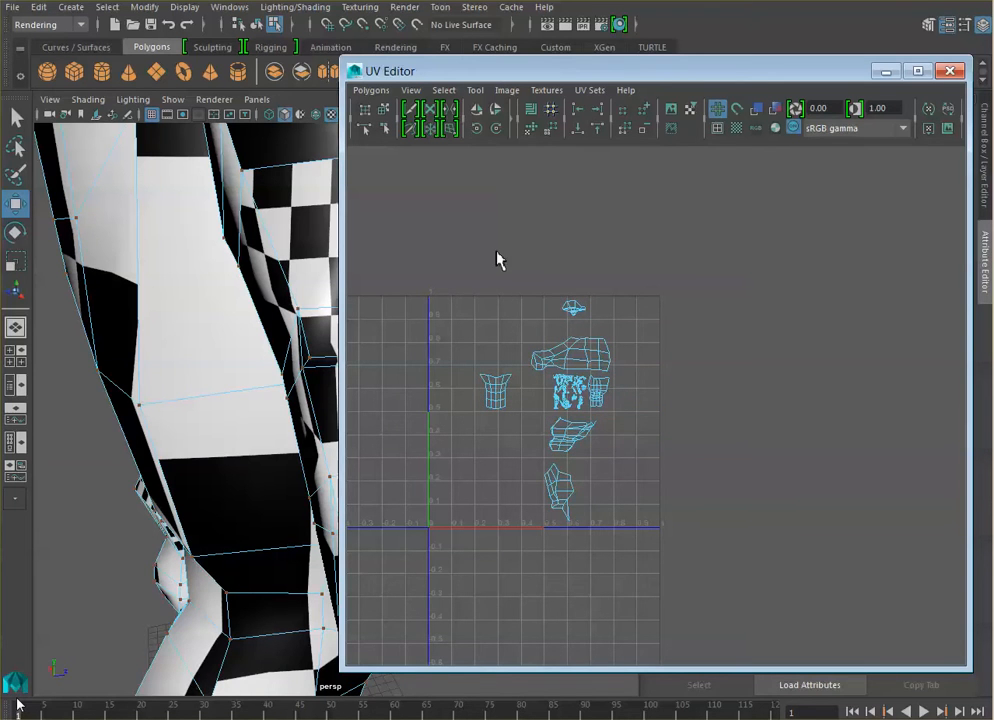
- Minimize the UV Editor and examine the checker pattern on the whole character from the front
click(885, 70)
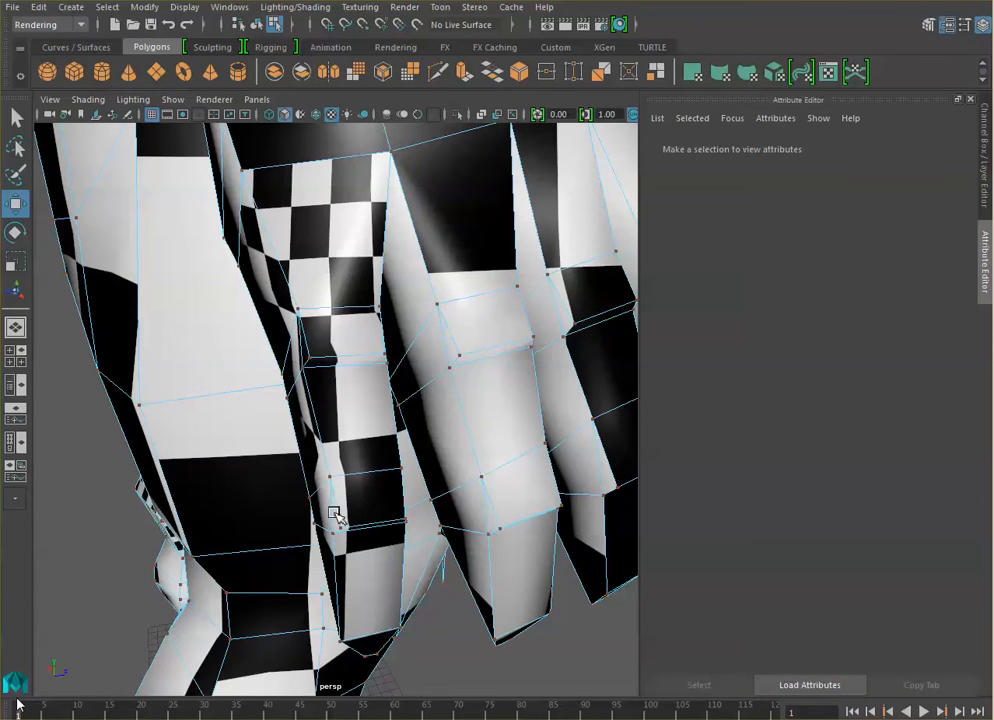
scroll(334, 514, down, 6)
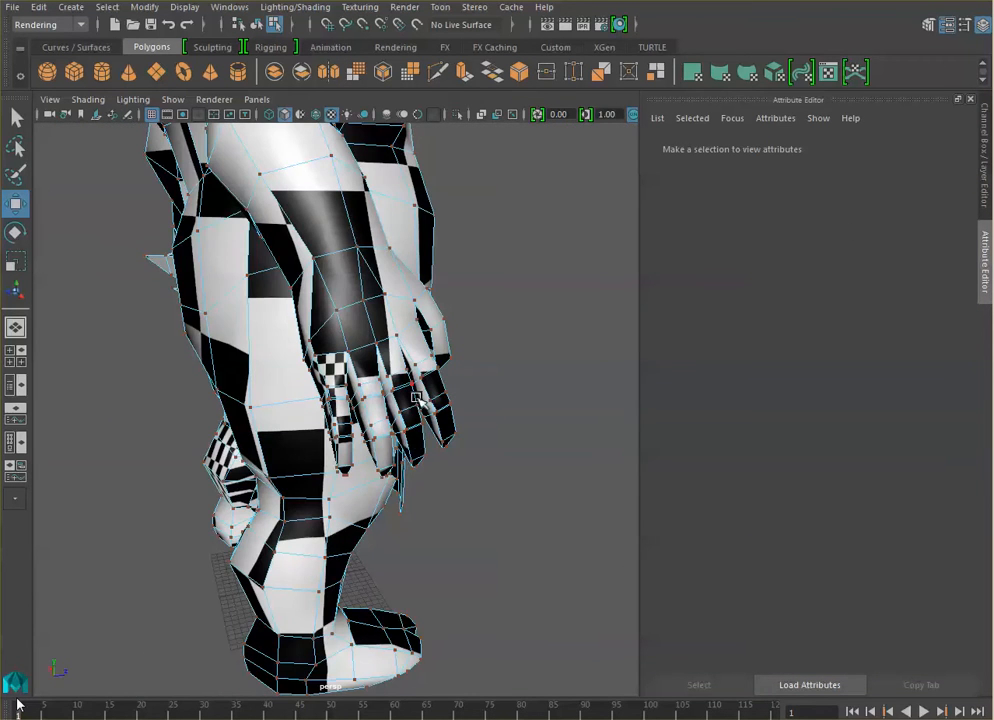
alt+drag(340, 292, 394, 415)
scroll(417, 414, down, 4)
alt+middle_drag(450, 361, 421, 418)
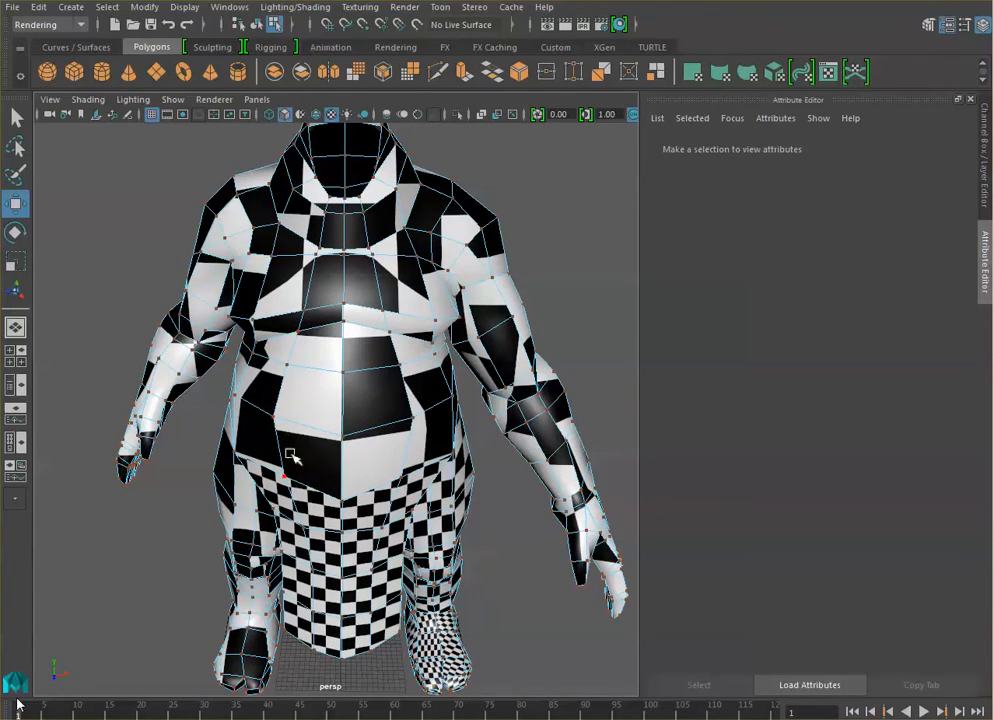